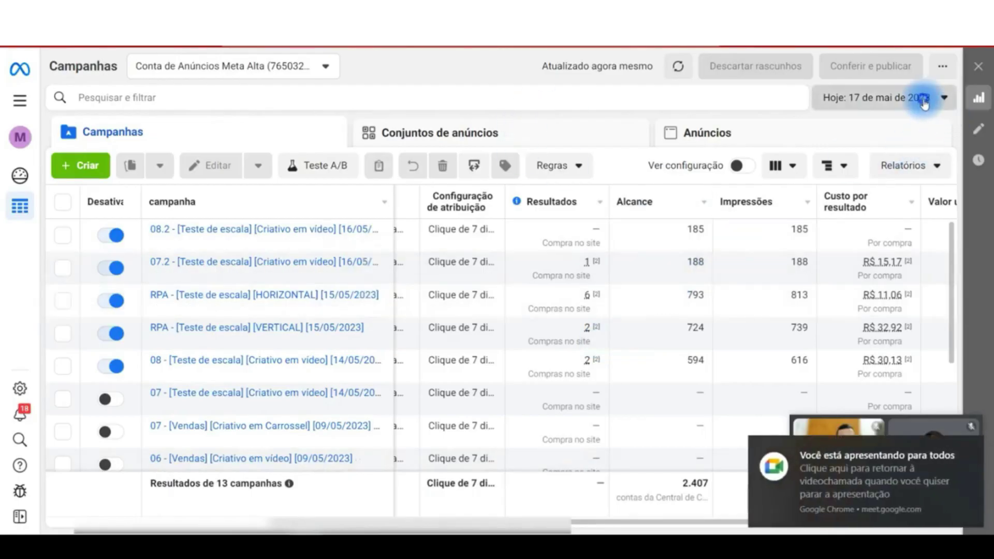
Review the results, reach, cost per result and amount spent of the active campaigns for the current day.
left_click(924, 103)
left_click(561, 71)
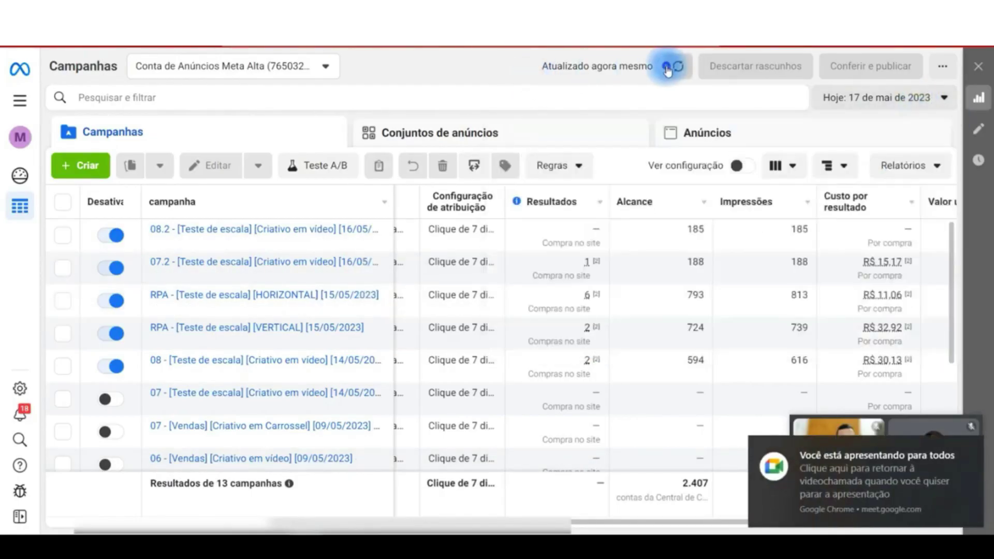
left_click_drag(594, 517, 250, 525)
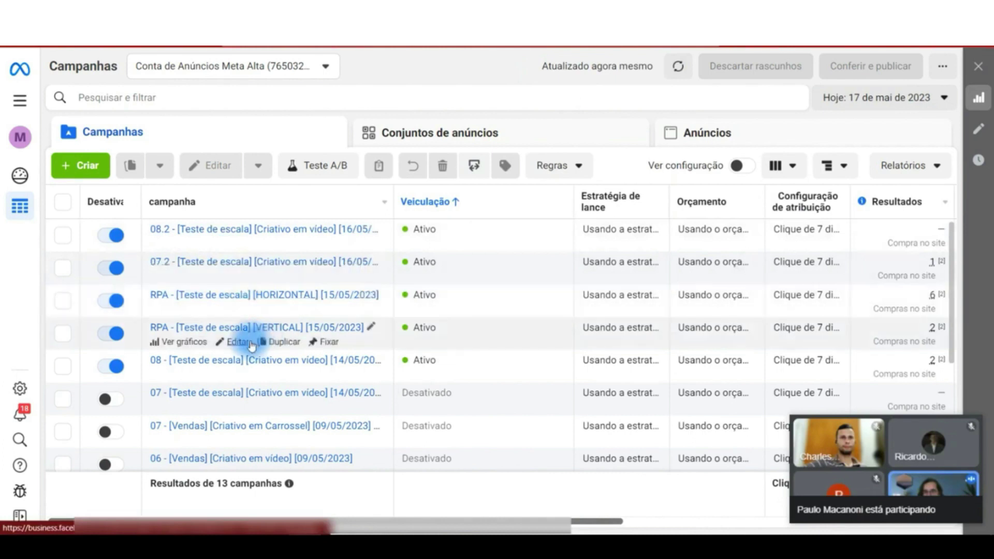
left_click_drag(484, 518, 716, 479)
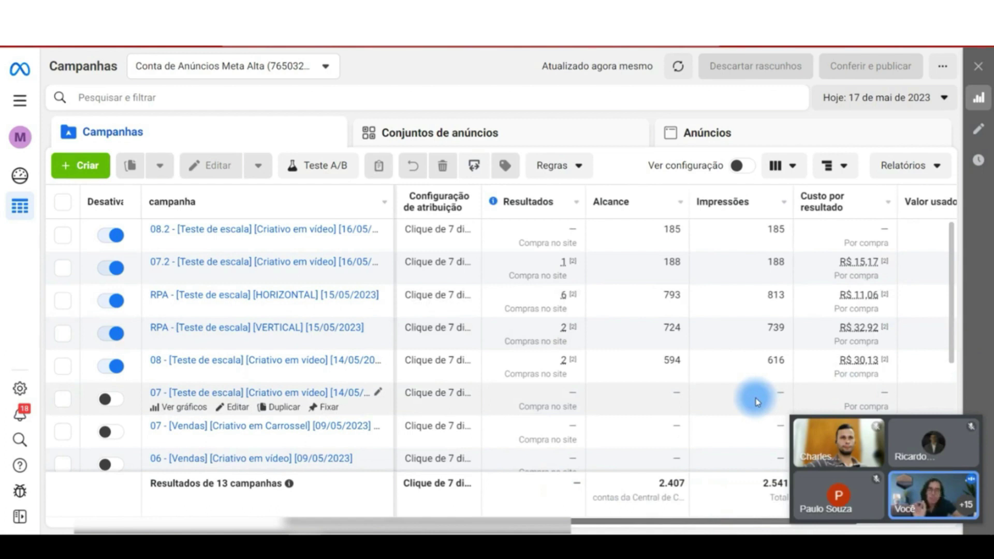
left_click_drag(702, 526, 733, 528)
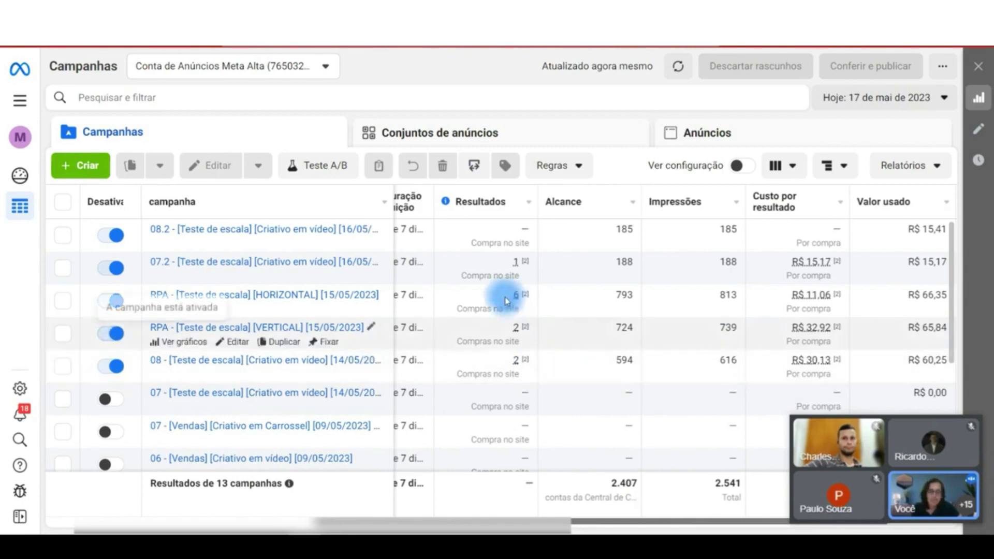
mouse_move(813, 301)
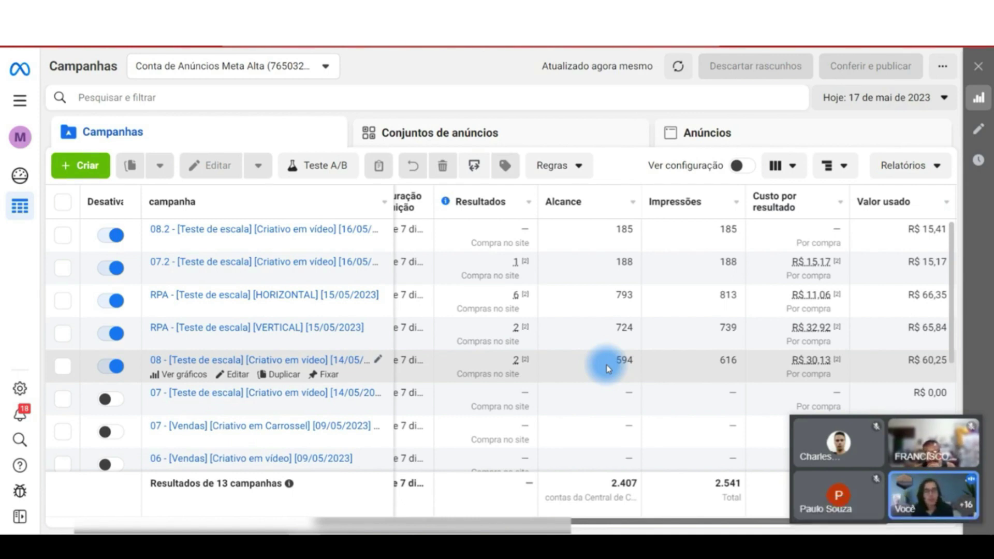
mouse_move(837, 325)
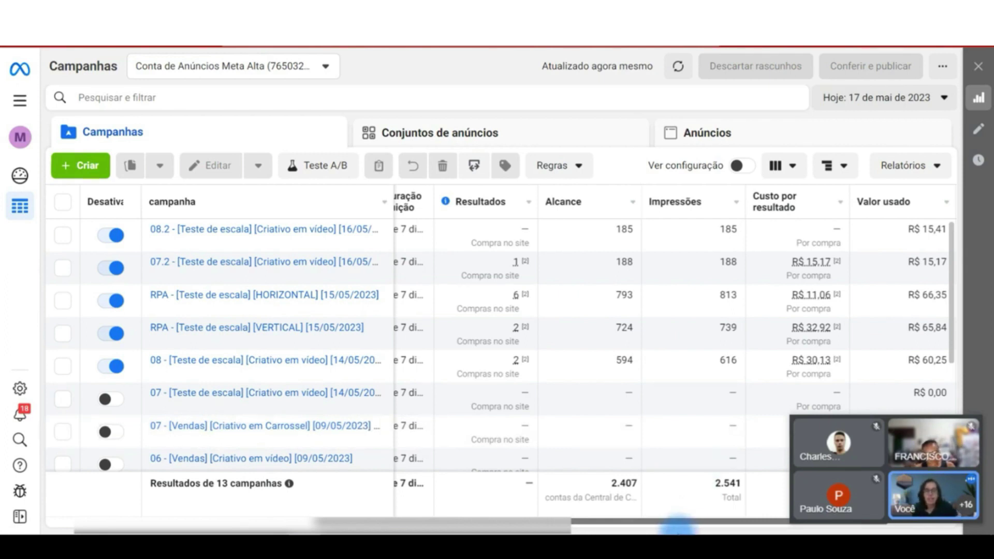
Open the ad sets of the "RPA - [Teste de escala] [VERTICAL]" campaign and check their budget, results and cost per purchase.
left_click(62, 336)
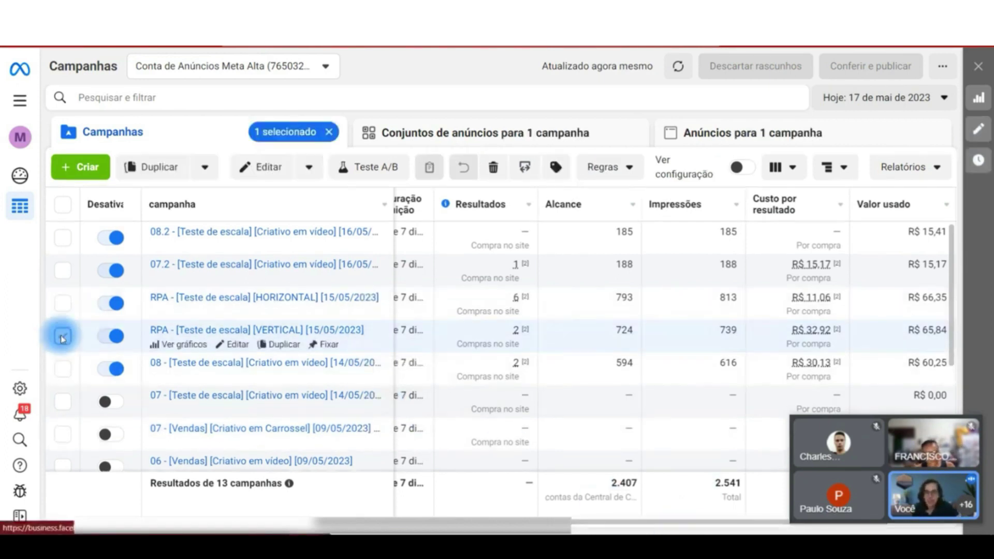
left_click(506, 126)
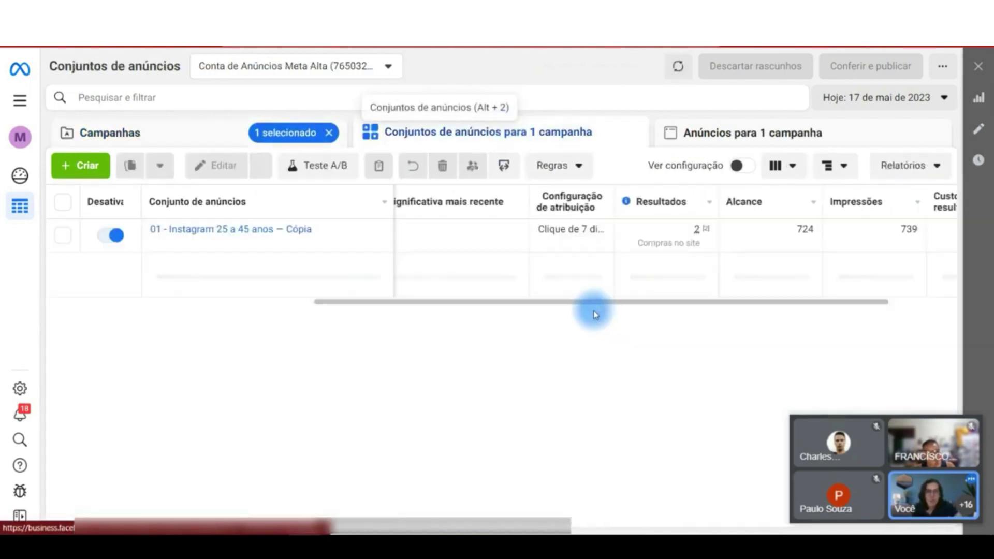
left_click_drag(595, 301, 440, 301)
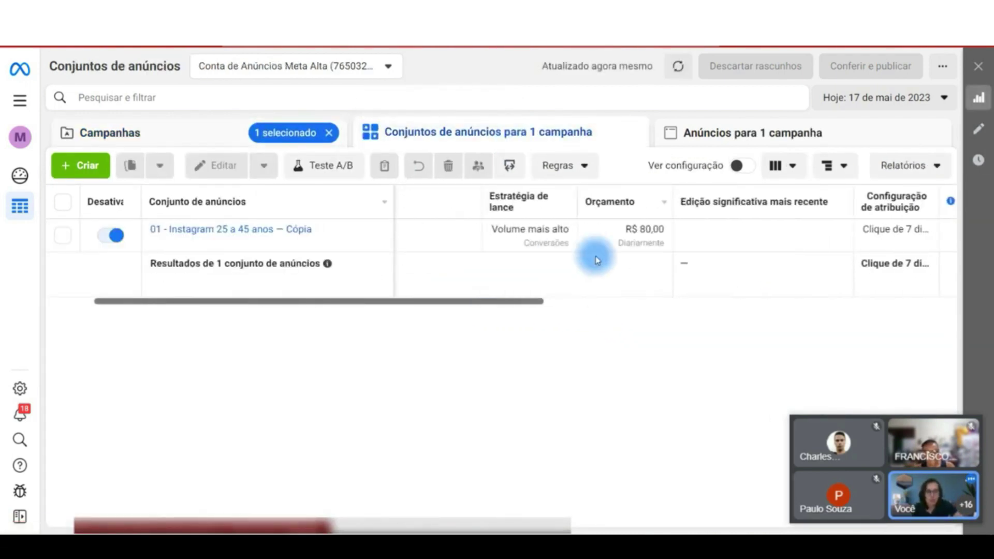
left_click_drag(521, 301, 786, 312)
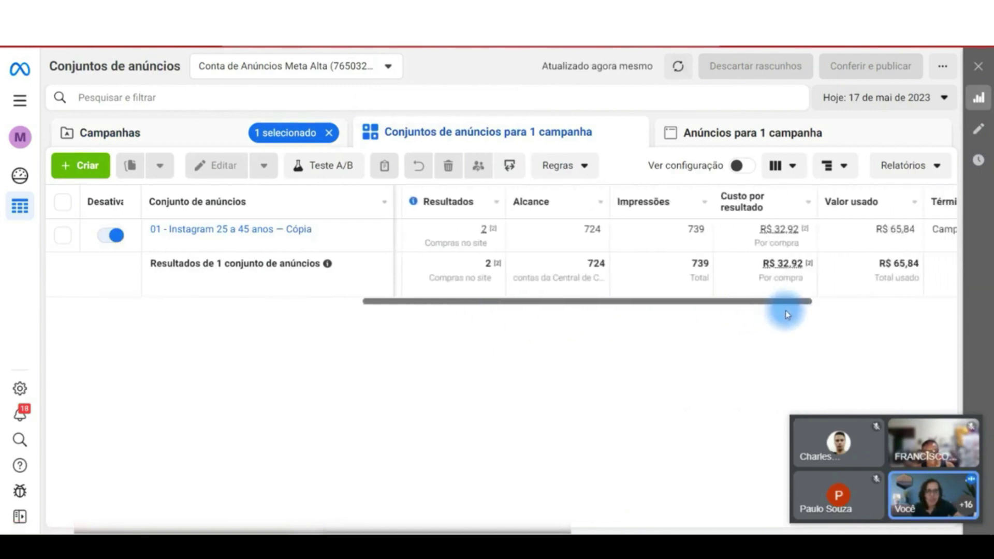
mouse_move(809, 263)
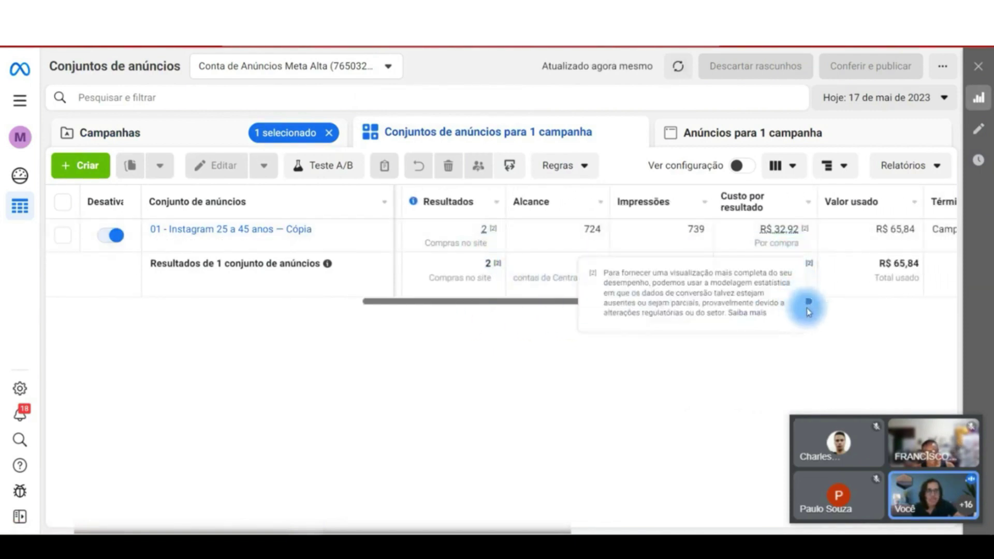
Show only the ad sets of the "RPA - [Teste de escala] [HORIZONTAL]" campaign and sort them by results in descending order.
left_click(144, 127)
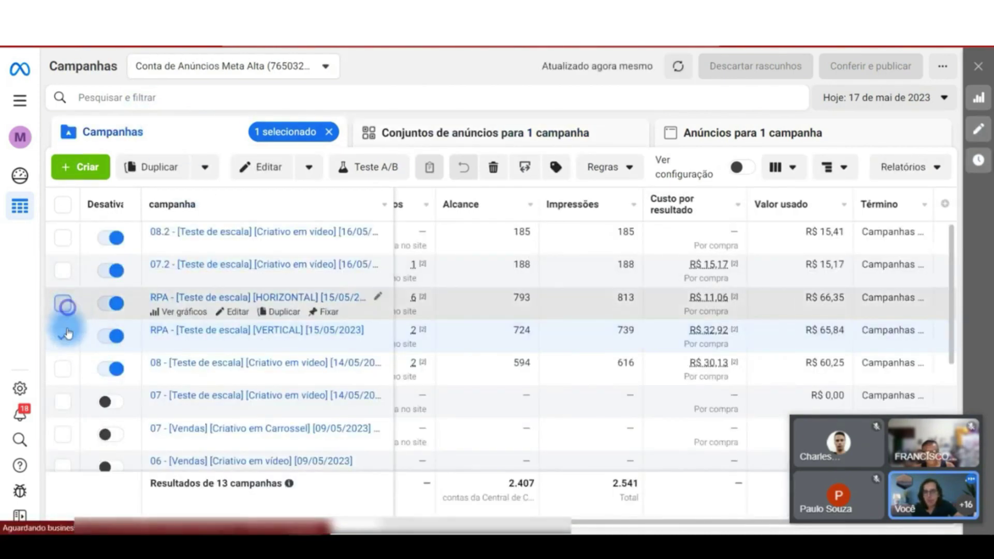
left_click(63, 305)
left_click(63, 336)
left_click(502, 130)
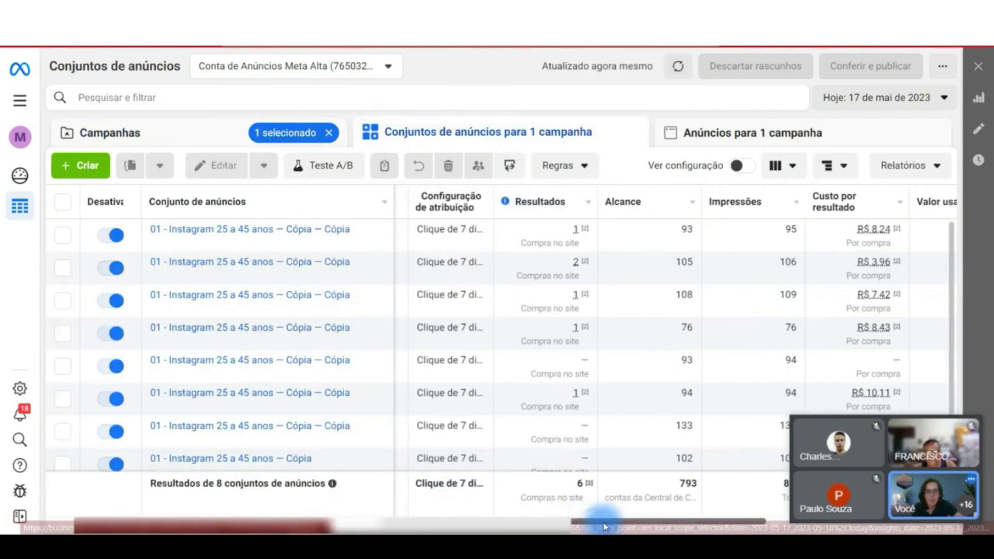
left_click(529, 204)
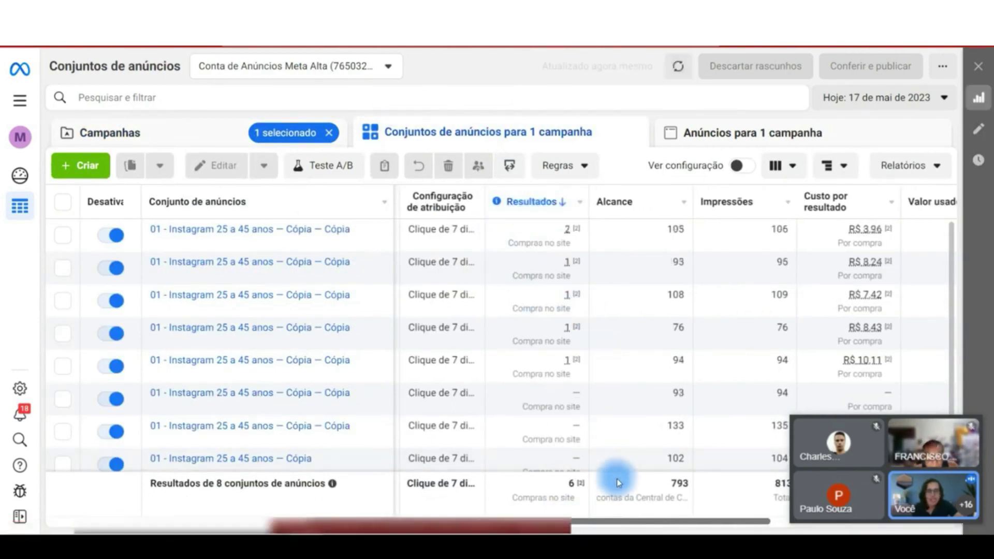
left_click_drag(621, 522, 661, 515)
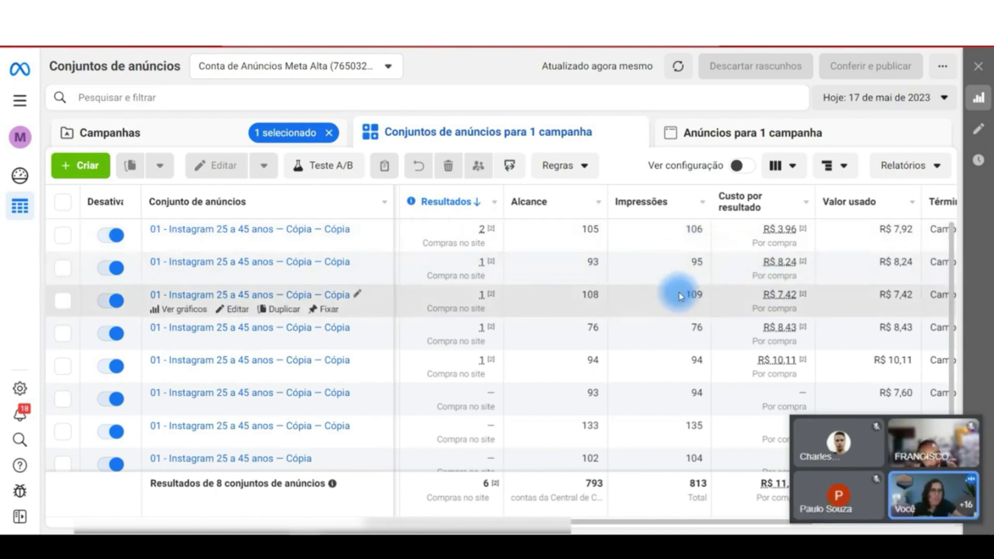
Select the three ad sets without any purchase and check their amount spent against the other ad sets.
scroll(684, 294, "down", 1)
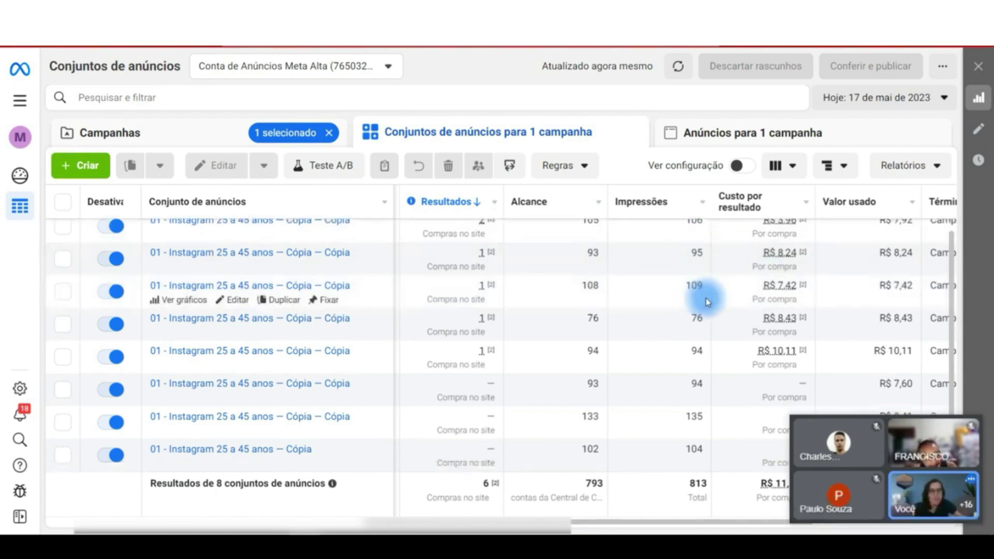
left_click(64, 392)
left_click(63, 459)
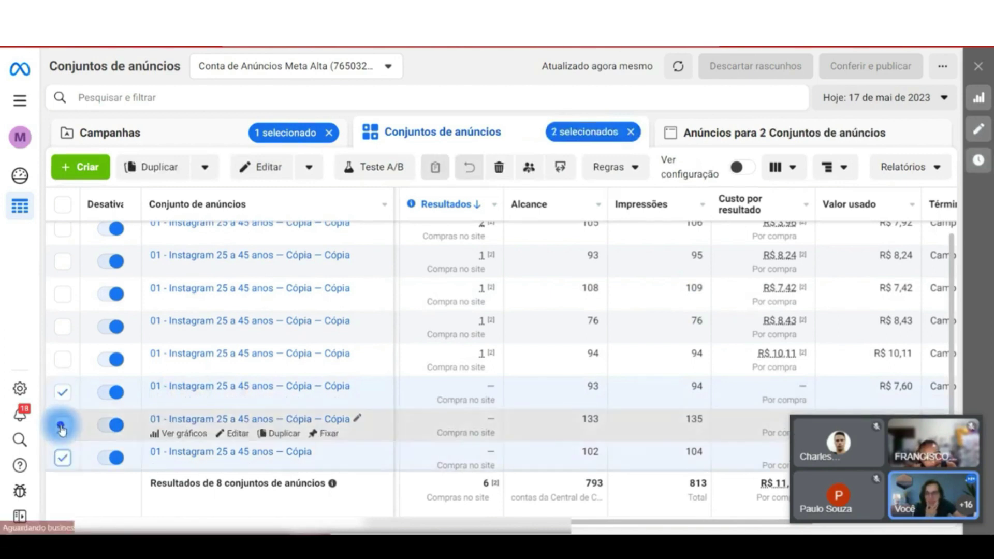
left_click(63, 425)
scroll(572, 524, "right", 2)
scroll(572, 524, "right", 2)
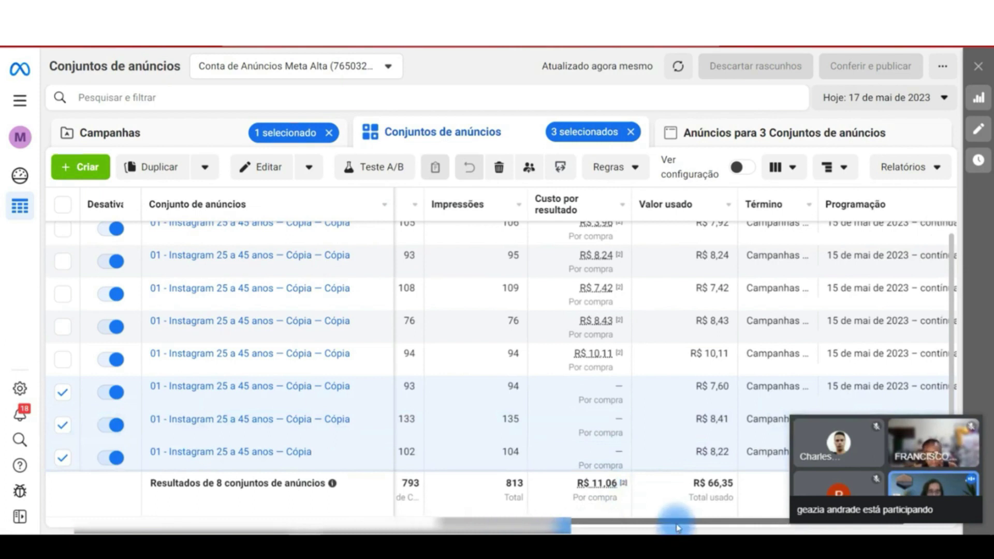
scroll(679, 524, "left", 6)
scroll(594, 492, "up", 1)
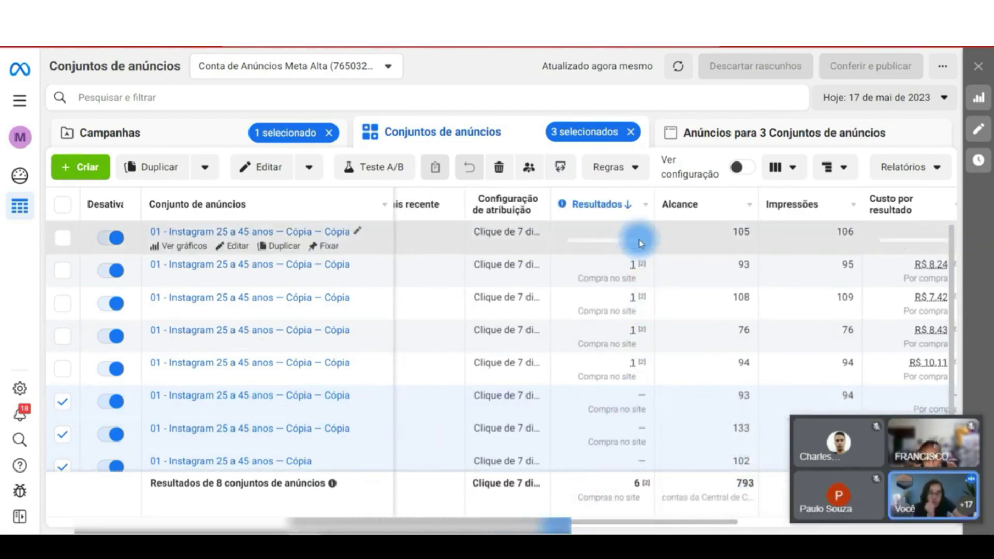
scroll(670, 399, "down", 1)
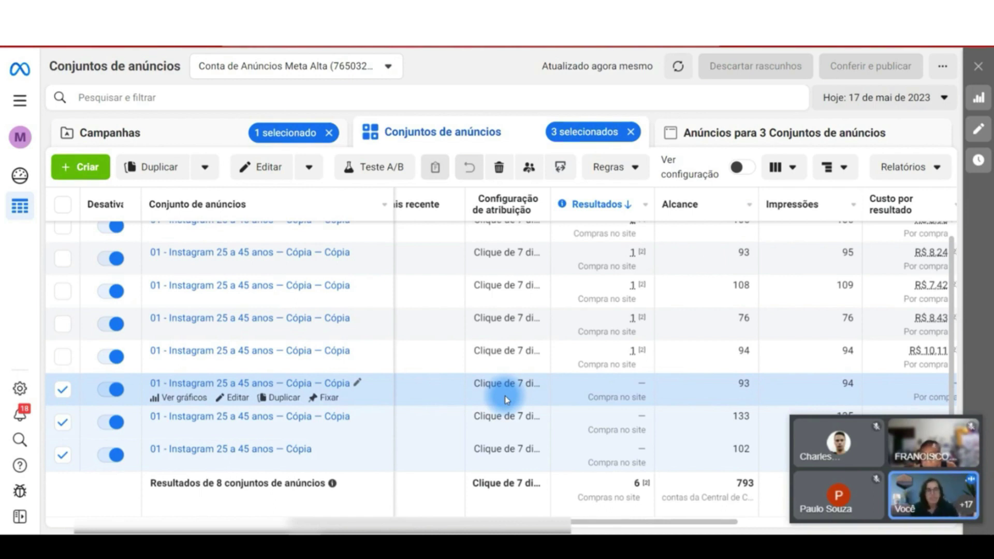
Set the campaign list's date range to Máximo and deselect the RPA HORIZONTAL campaign.
left_click(184, 130)
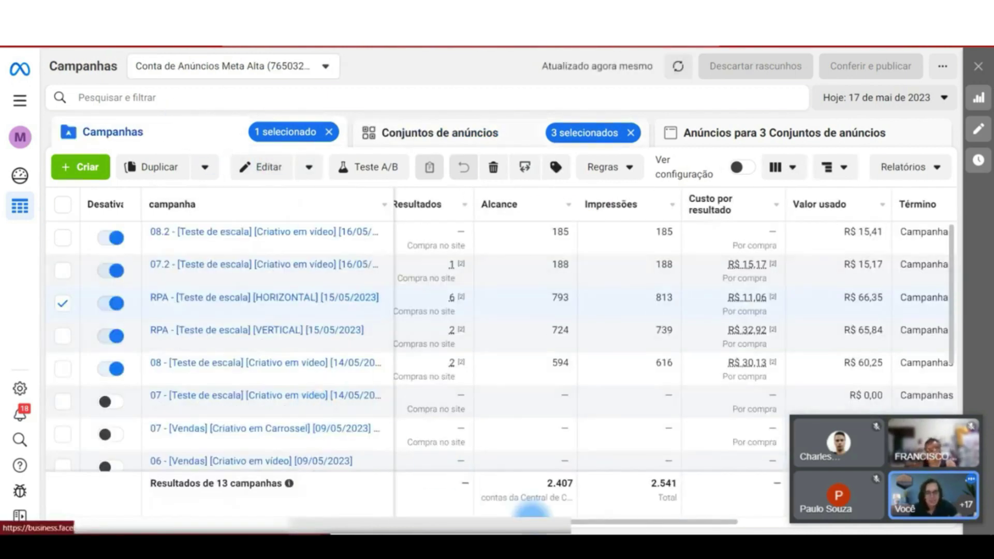
scroll(531, 516, "left", 5)
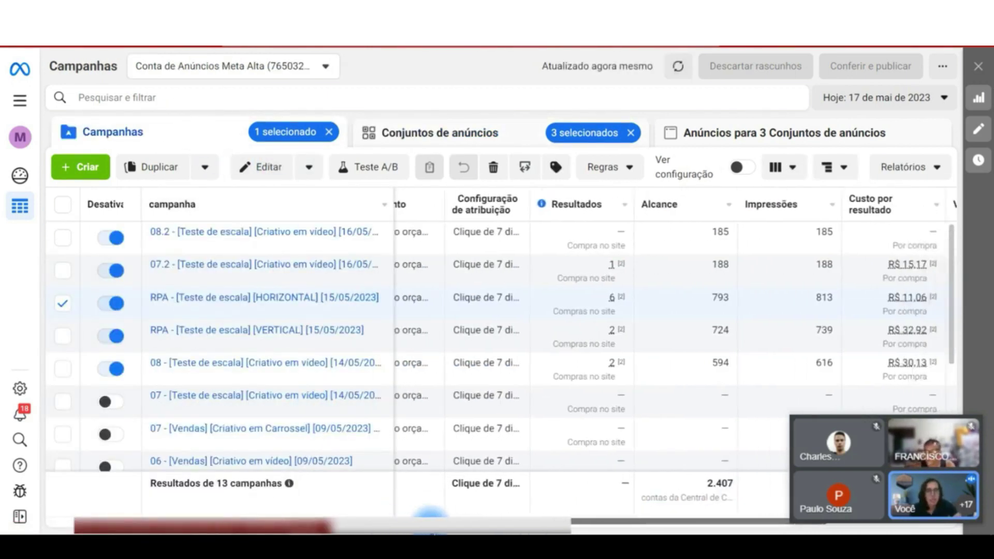
left_click(887, 97)
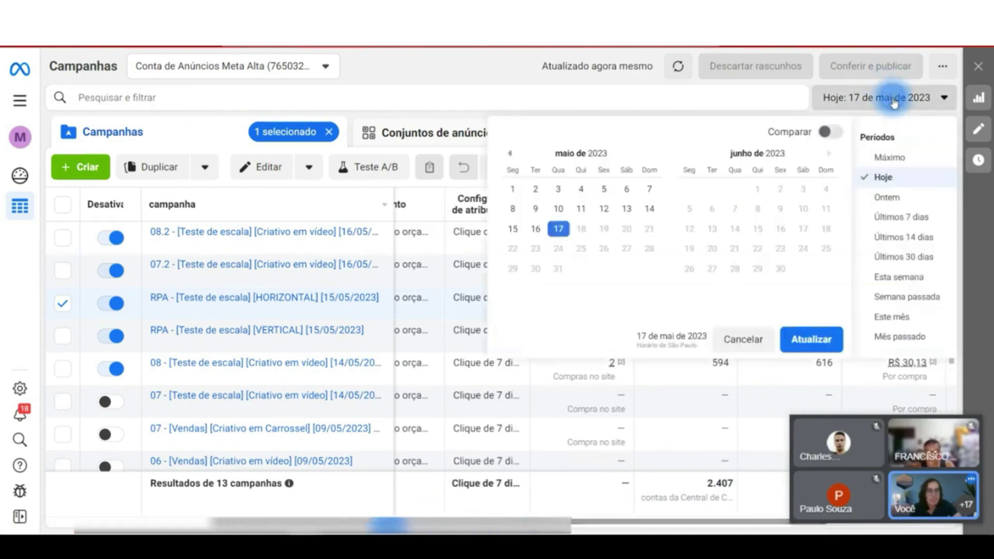
left_click(899, 159)
left_click(62, 305)
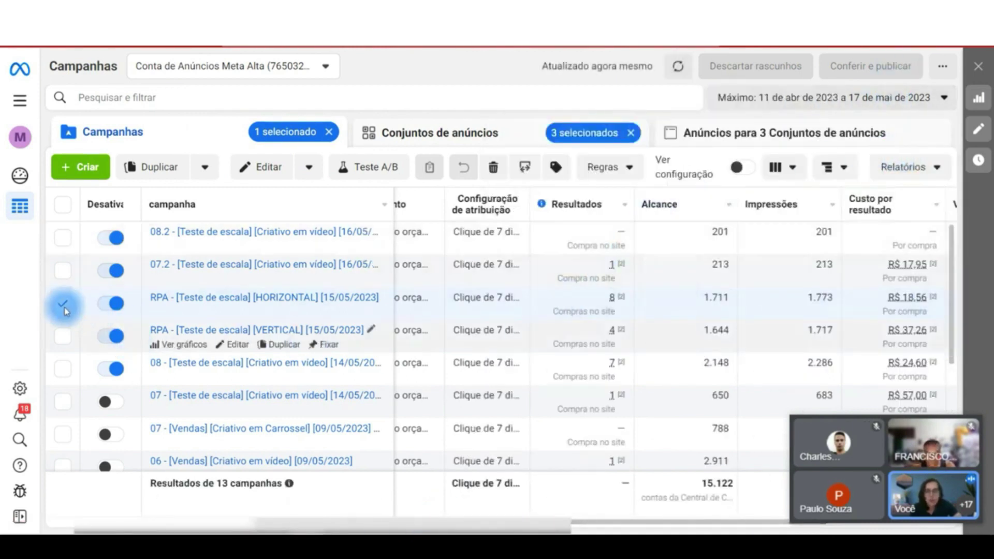
left_click(62, 305)
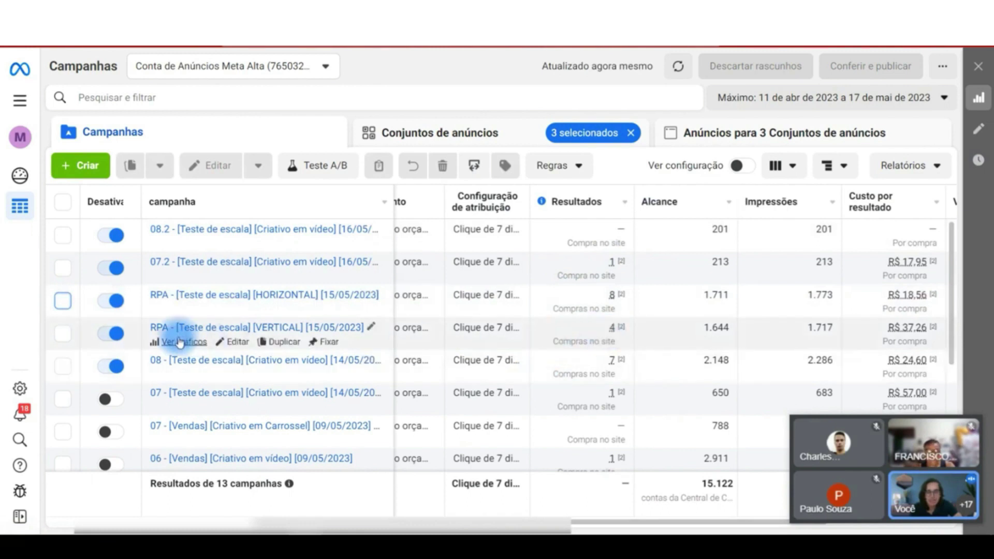
mouse_move(835, 336)
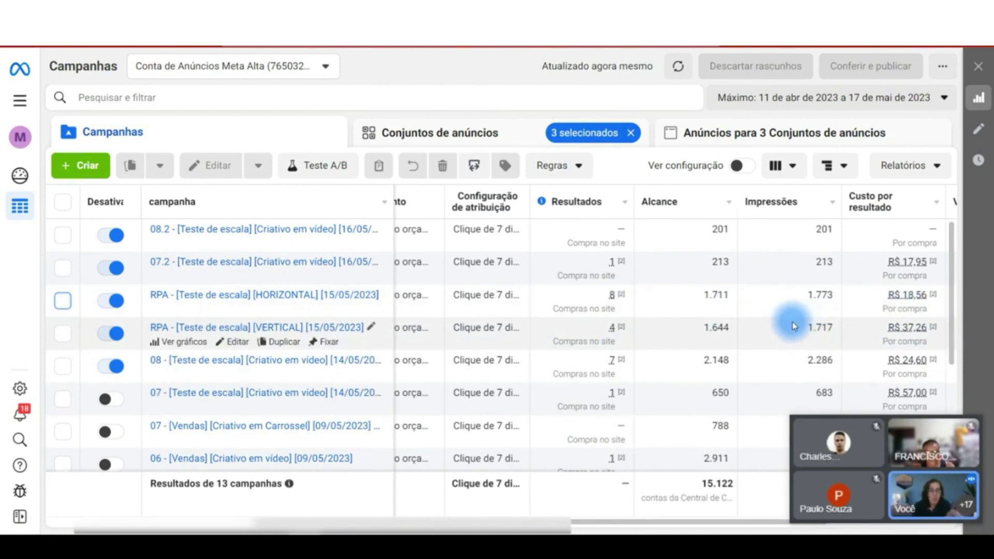
Select the RPA HORIZONTAL campaign and open its ad sets to check their results and costs over the maximum period.
left_click(62, 300)
left_click(448, 136)
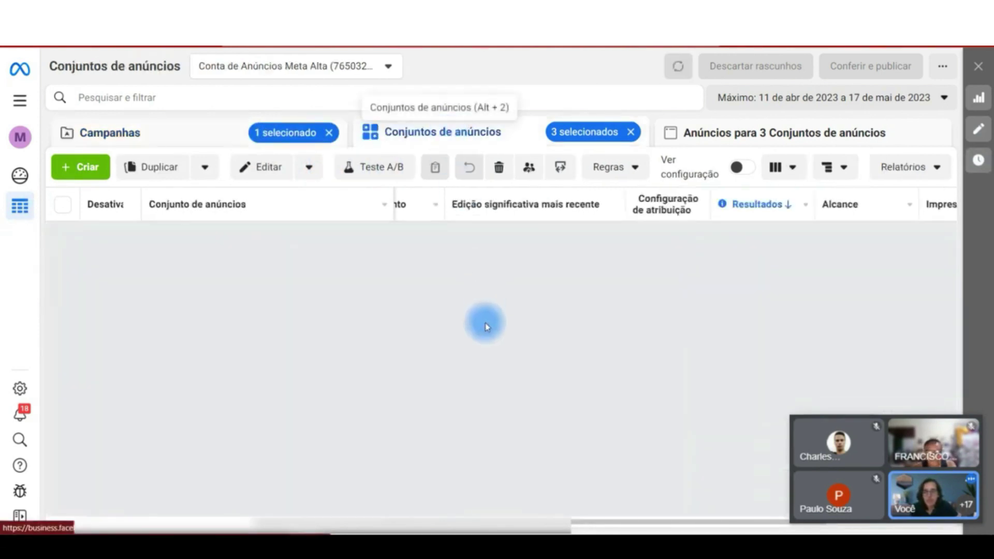
left_click_drag(793, 517, 757, 164)
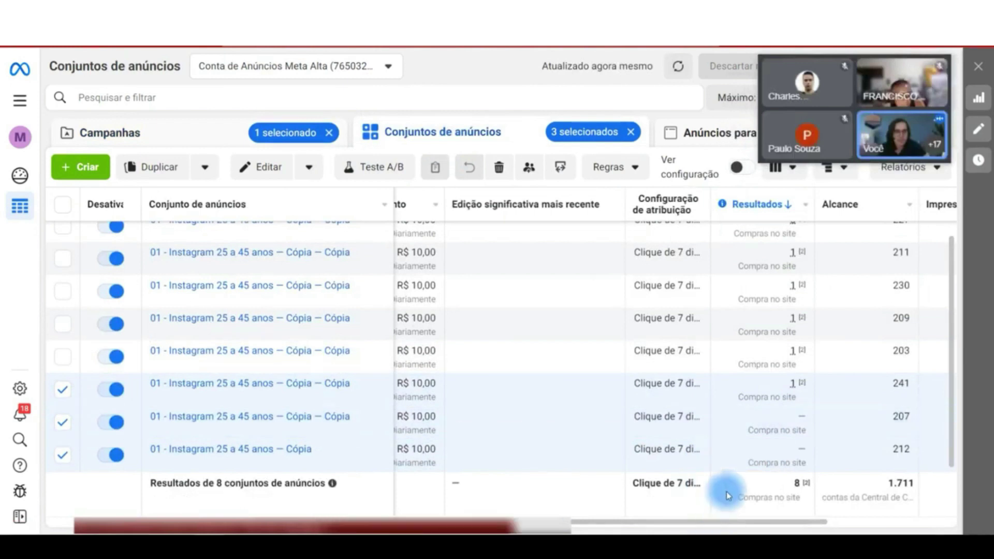
left_click_drag(722, 522, 871, 523)
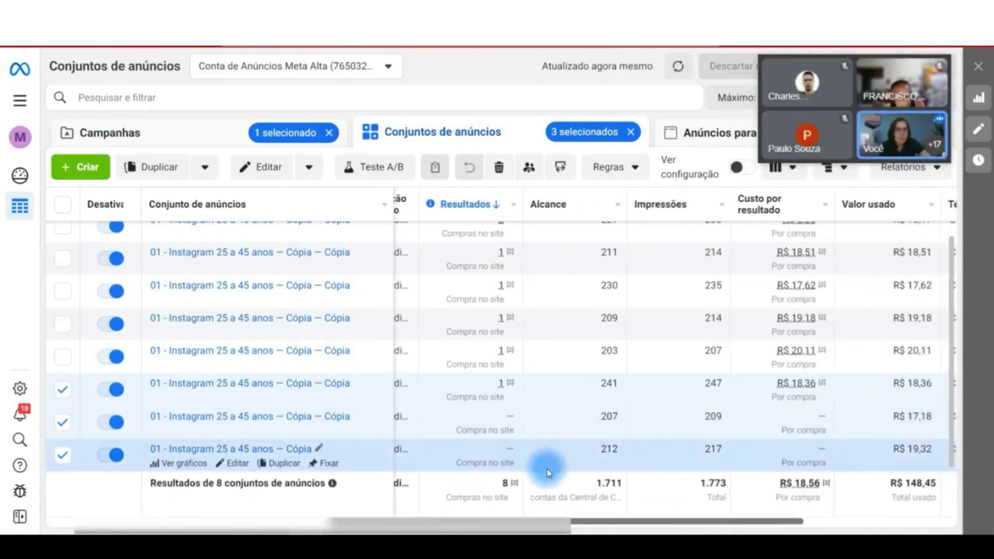
mouse_move(823, 384)
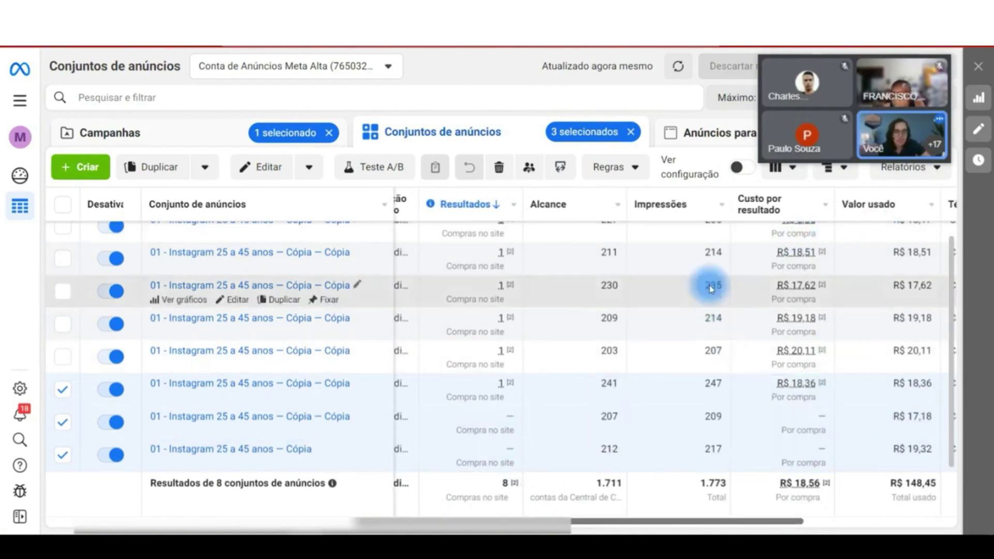
Deselect the ad set that has a purchase, leaving only the two without purchases selected, and compare their results and spend.
left_click(70, 395)
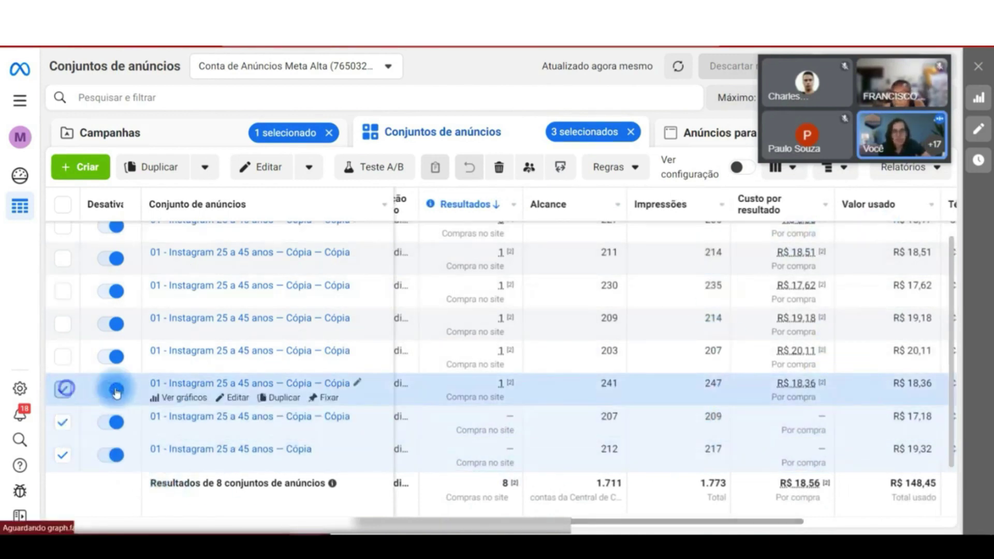
scroll(766, 399, "up", 1)
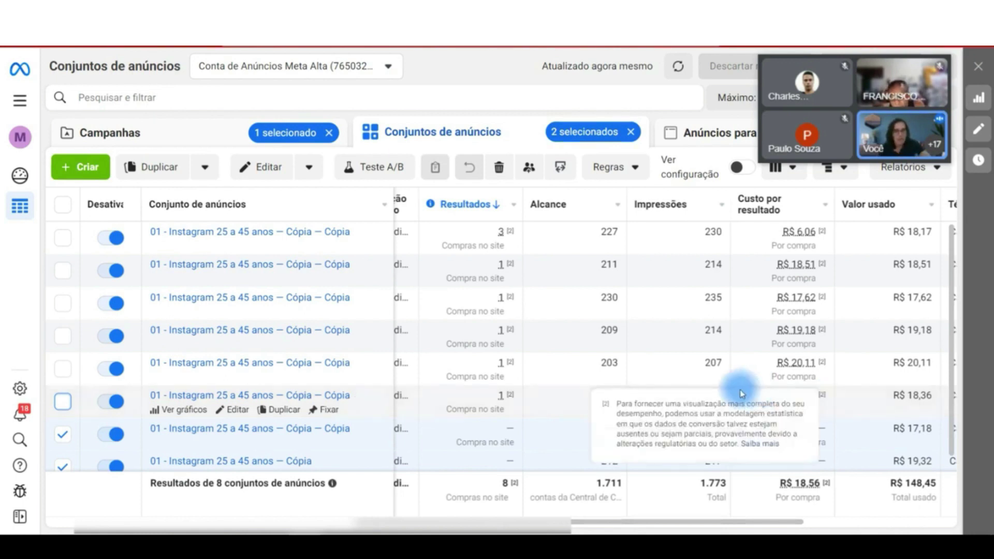
scroll(155, 426, "down", 1)
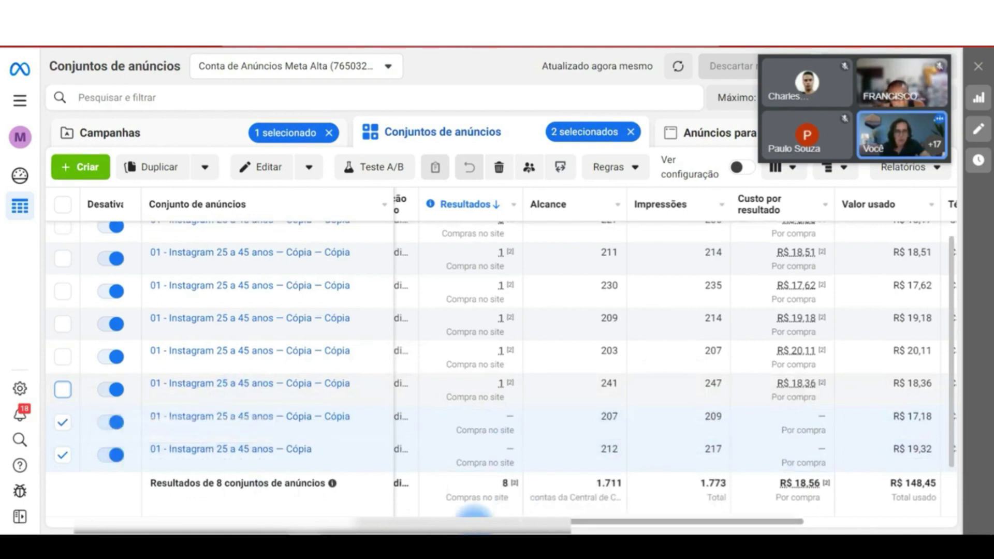
left_click_drag(473, 513, 548, 512)
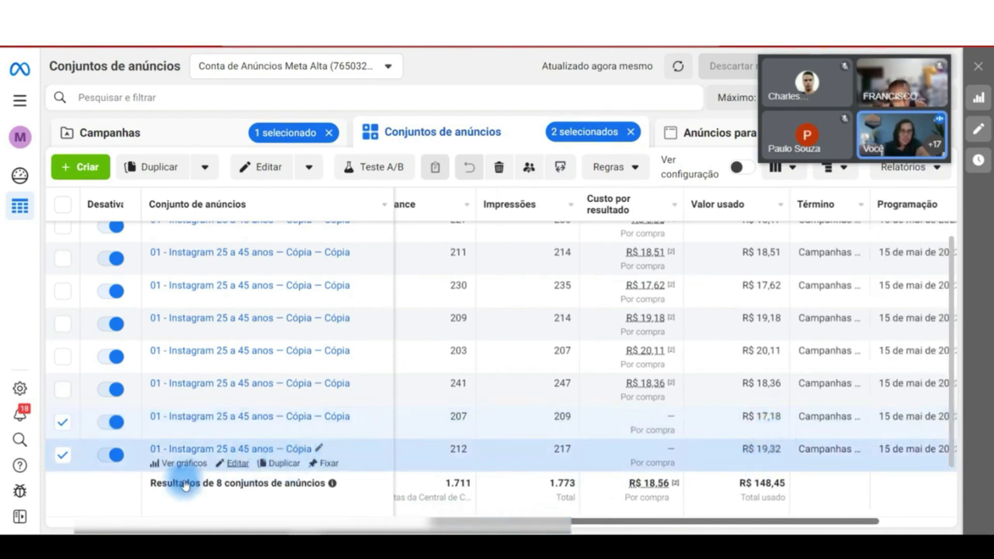
left_click_drag(517, 513, 409, 510)
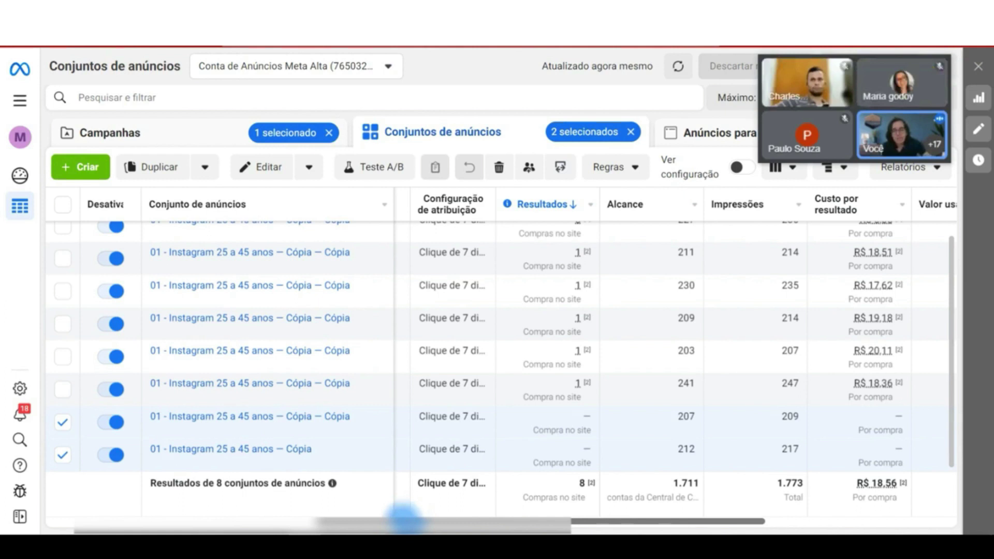
Turn off the two RPA HORIZONTAL ad sets without purchases and dismiss the update notification.
left_click(115, 432)
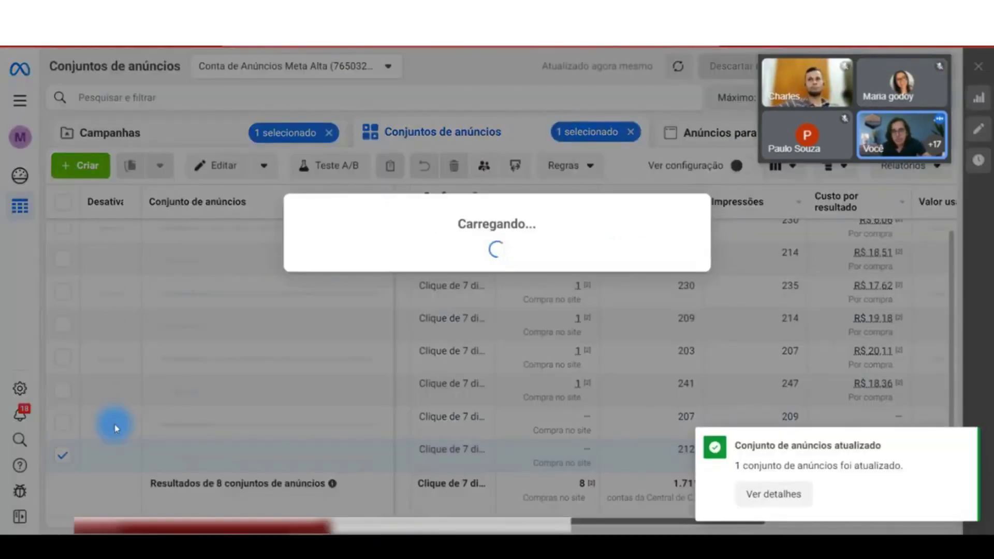
left_click(113, 422)
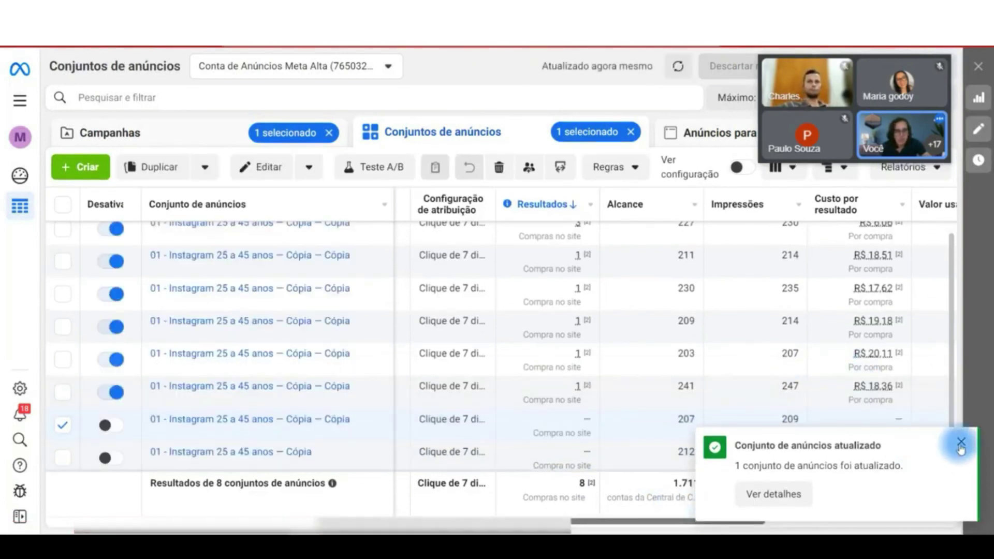
left_click(961, 445)
scroll(666, 240, "up", 1)
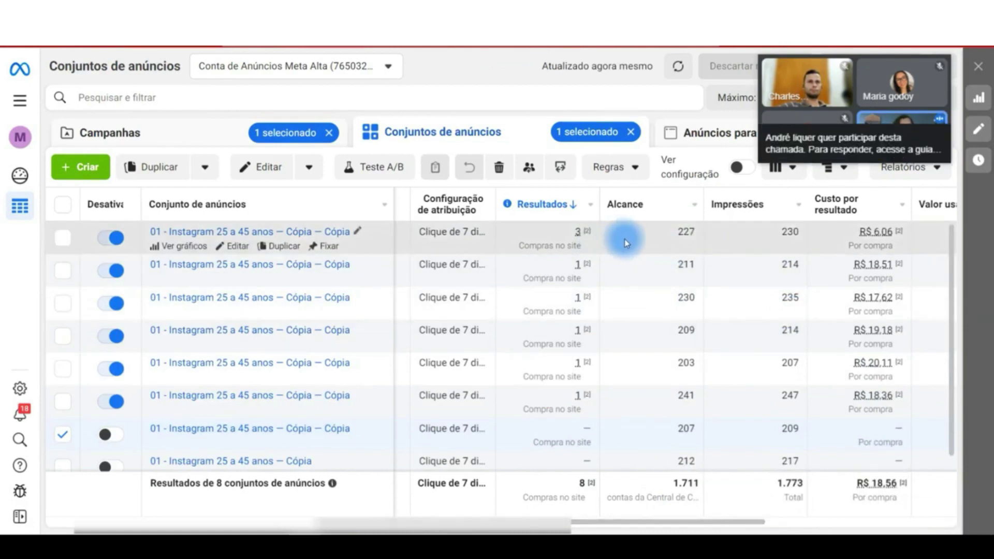
mouse_move(853, 108)
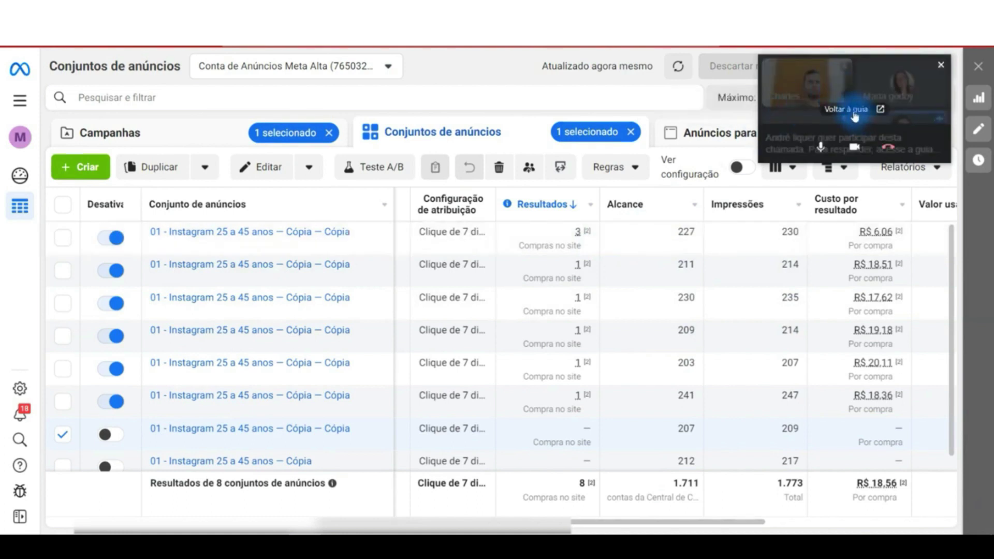
left_click(854, 110)
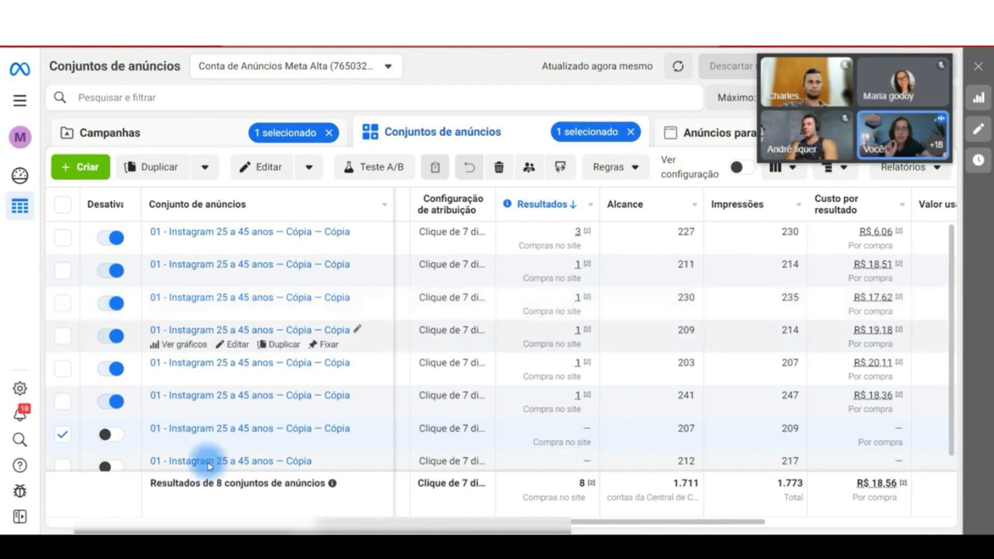
Select only the ad set with the most purchases, set its daily budget to R$ 80,00 and publish the change.
left_click(62, 434)
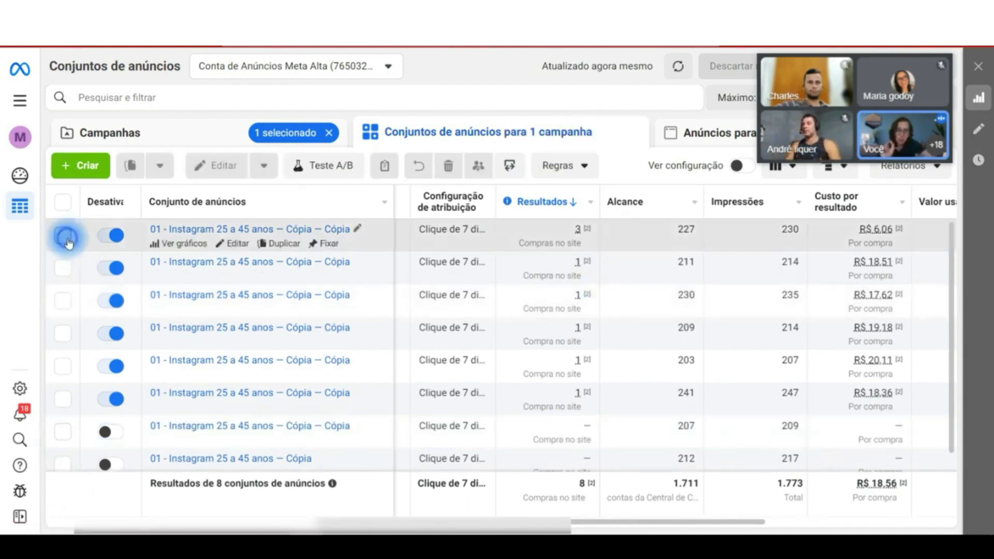
left_click(67, 237)
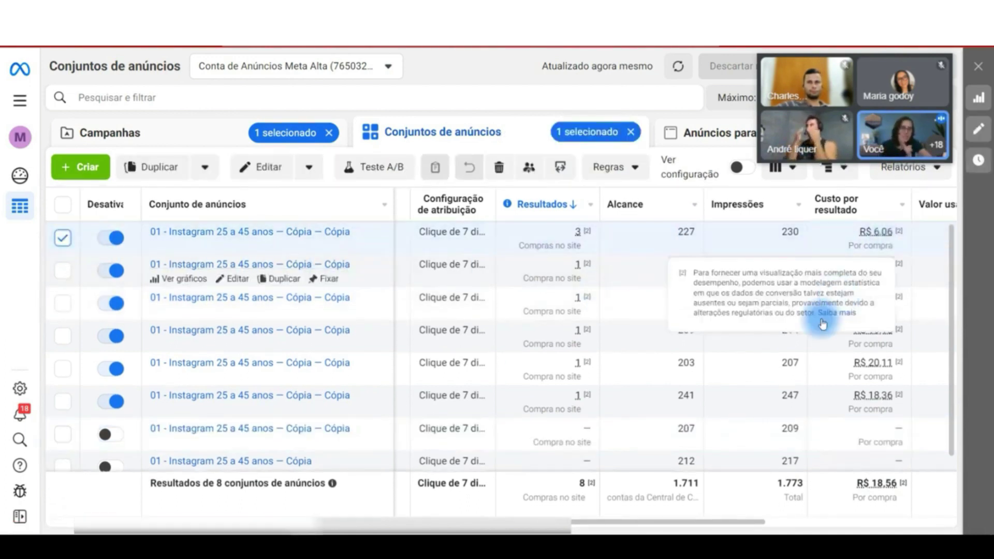
mouse_move(596, 520)
left_mouse_down()
mouse_move(744, 521)
mouse_move(401, 522)
left_mouse_up()
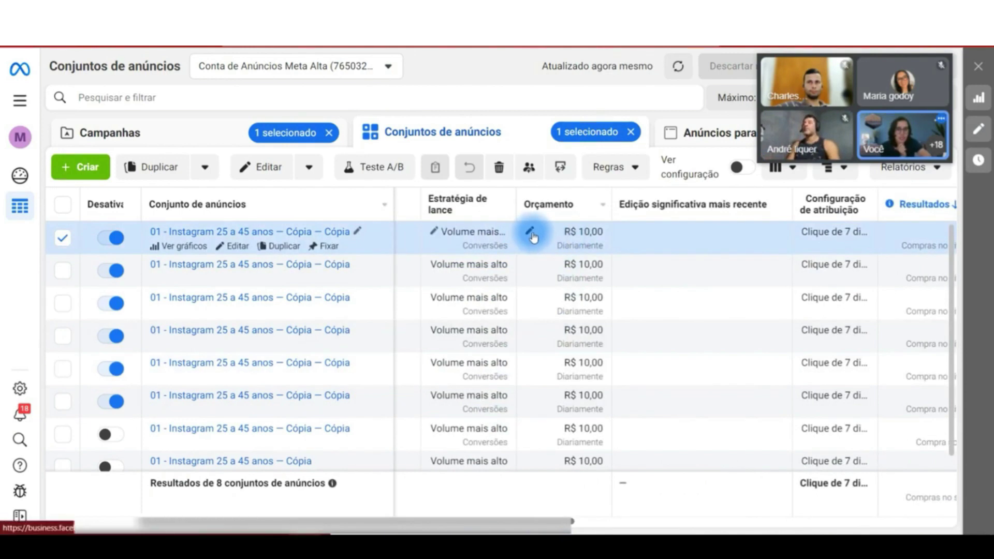
left_click(532, 234)
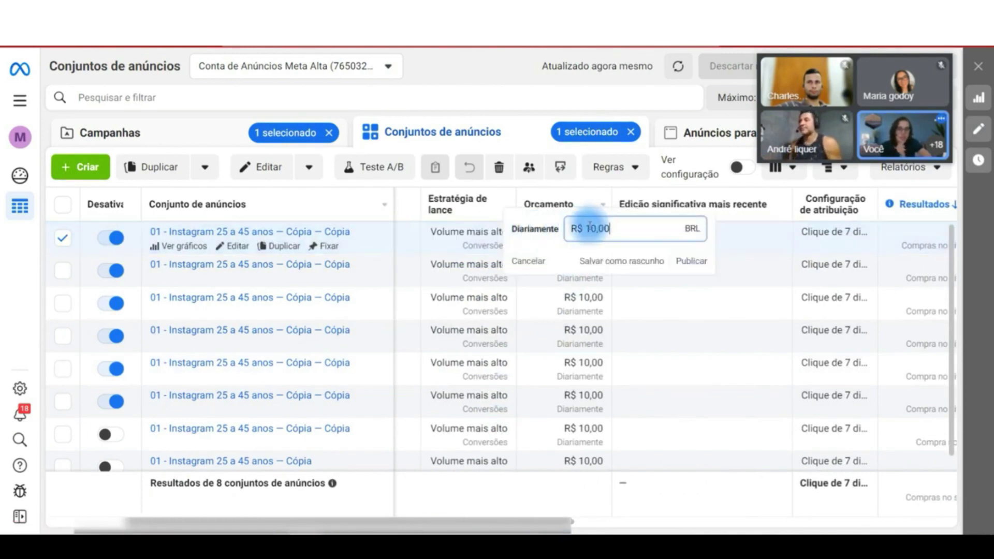
left_click_drag(591, 229, 586, 228)
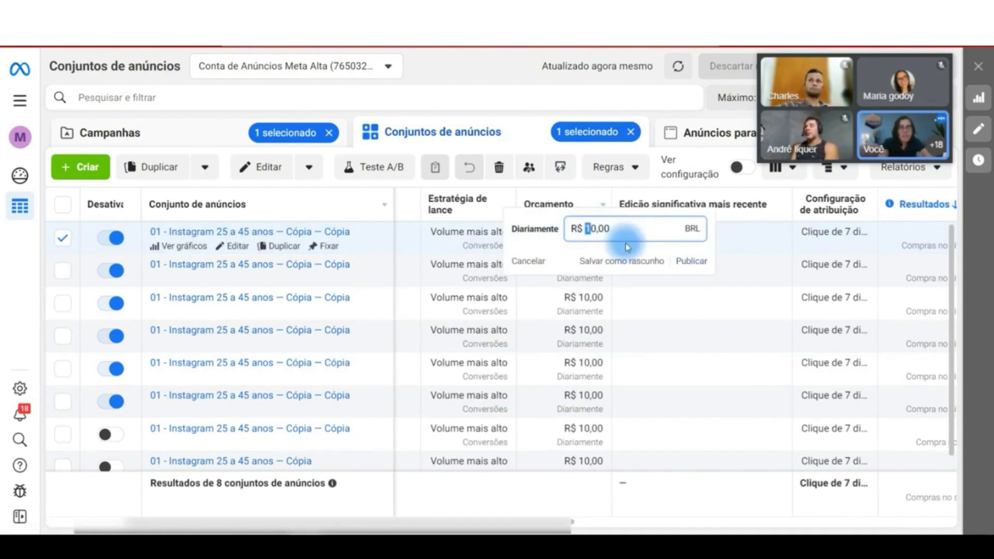
type("8")
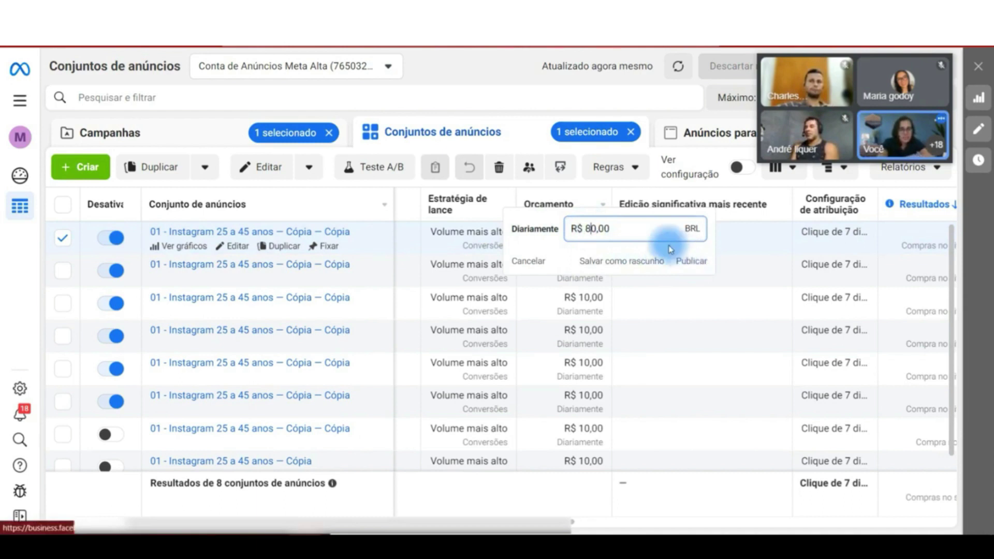
left_click(697, 262)
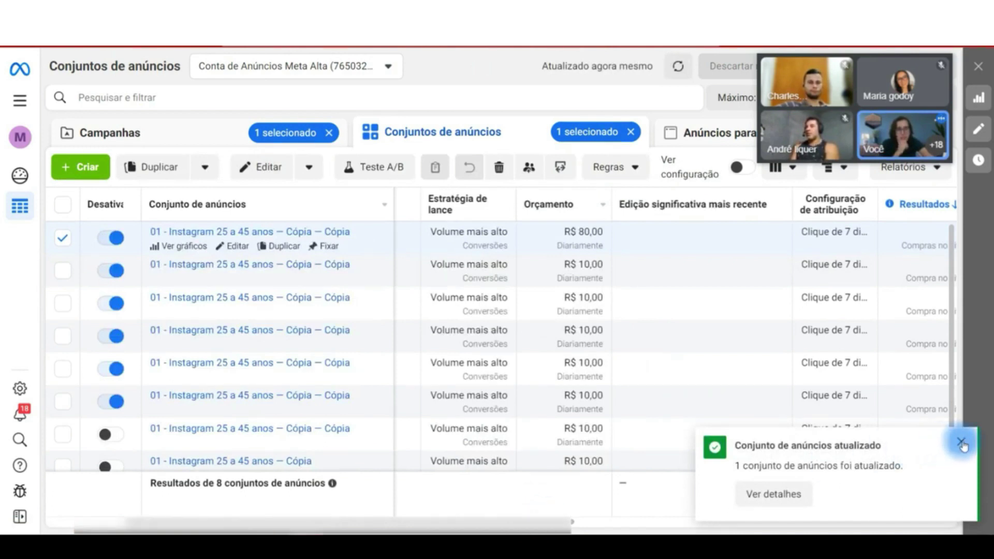
left_click(961, 443)
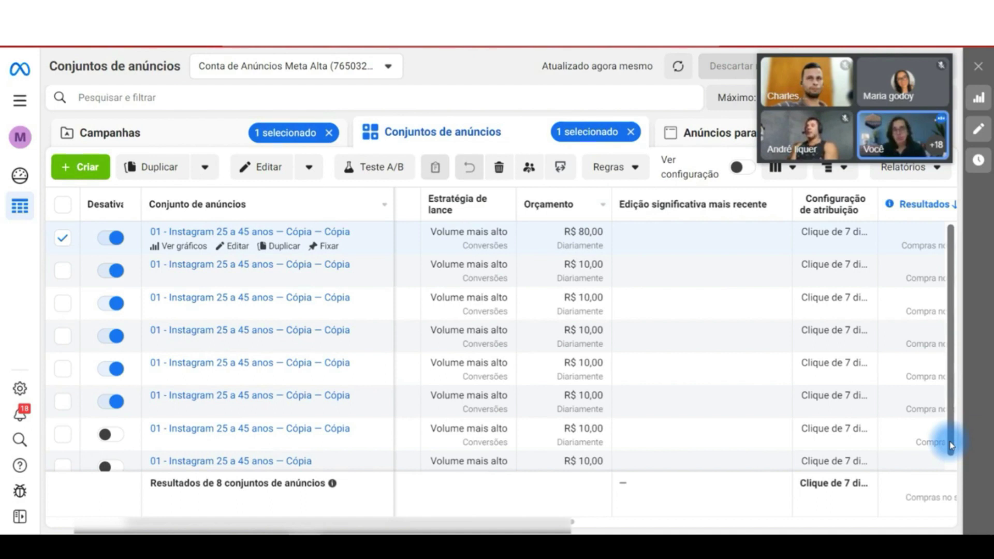
Compare the ad sets' purchases, reach, impressions and cost per purchase.
left_click_drag(565, 521, 705, 526)
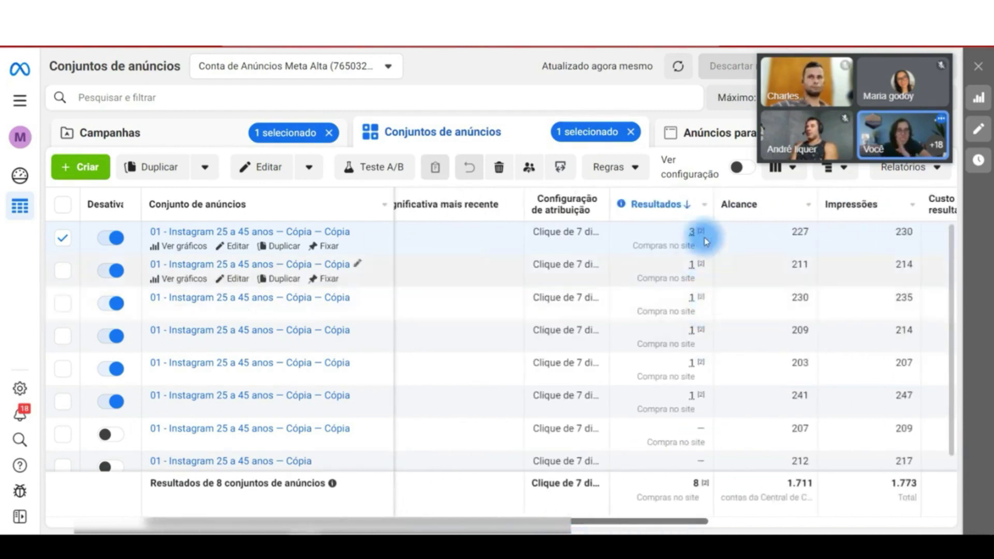
left_click_drag(689, 529, 750, 524)
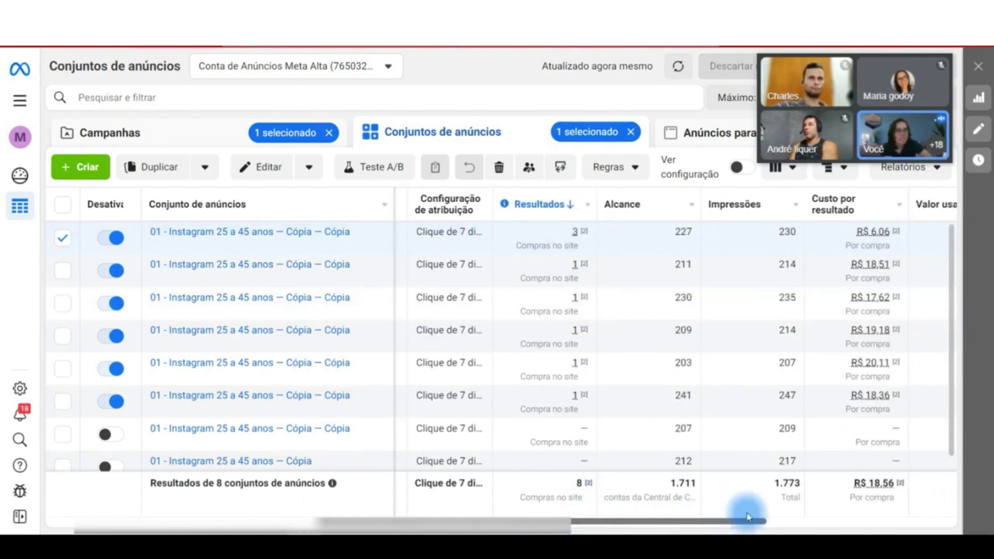
Return to the campaign list and select the RPA HORIZONTAL and RPA VERTICAL campaigns to compare their link clicks, CPC and CTR.
key("alt+Left")
left_click_drag(588, 528, 331, 528)
left_click_drag(391, 518, 156, 524)
left_click(62, 303)
left_click(62, 310)
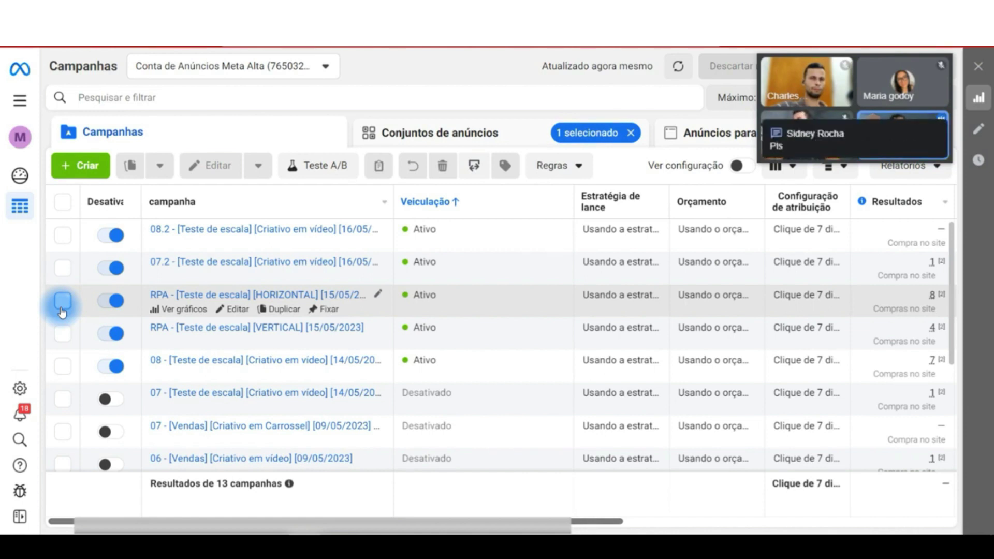
scroll(741, 373, "right", 10)
left_click(63, 313)
left_click(63, 348)
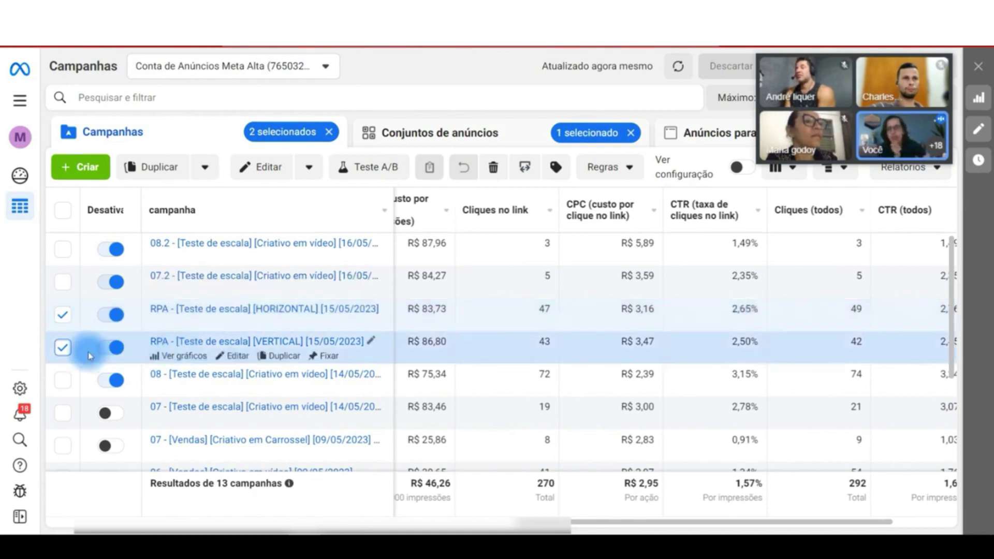
Leave only RPA HORIZONTAL selected and open its ad sets to compare their CPM, link clicks, CPC and CTR.
left_click(62, 348)
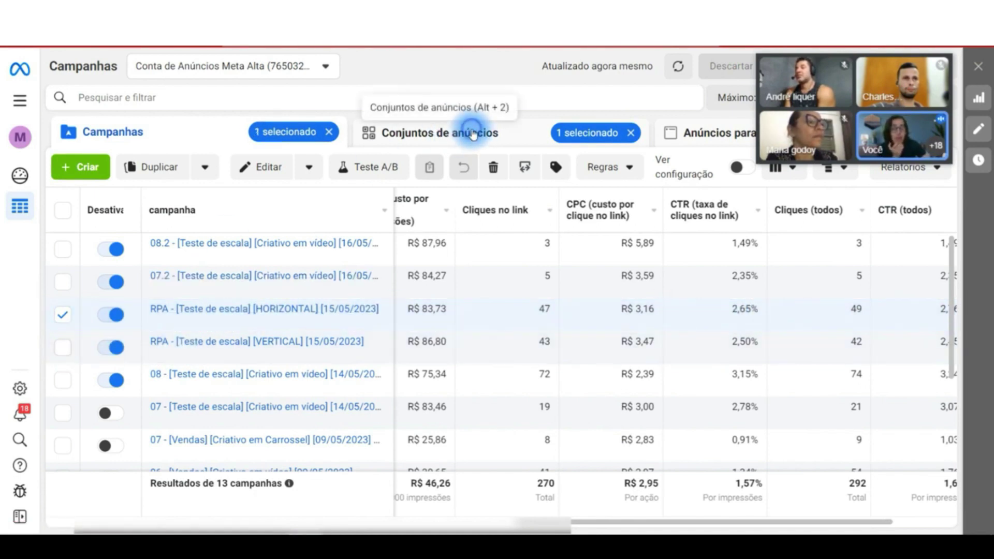
left_click(472, 133)
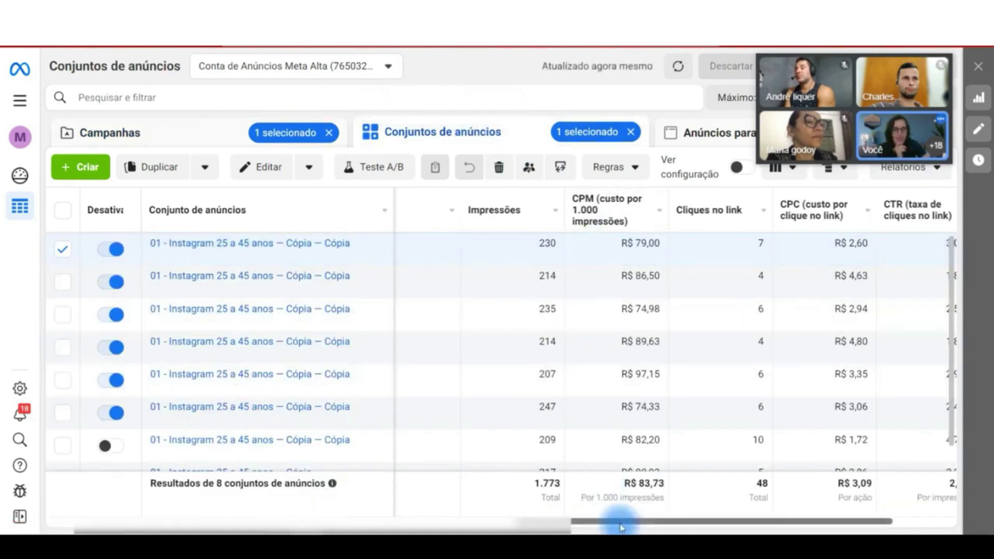
left_click_drag(621, 527, 773, 530)
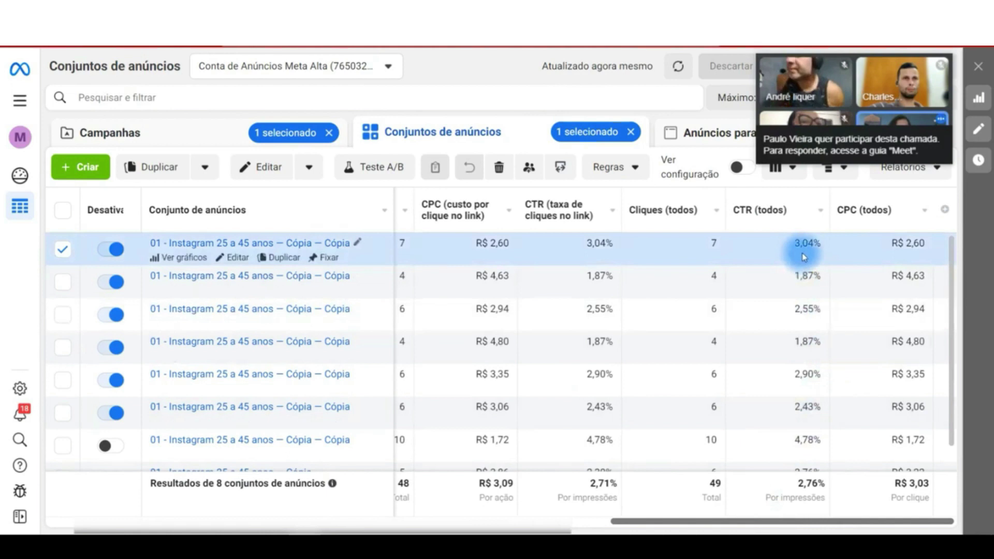
left_click_drag(754, 518, 655, 518)
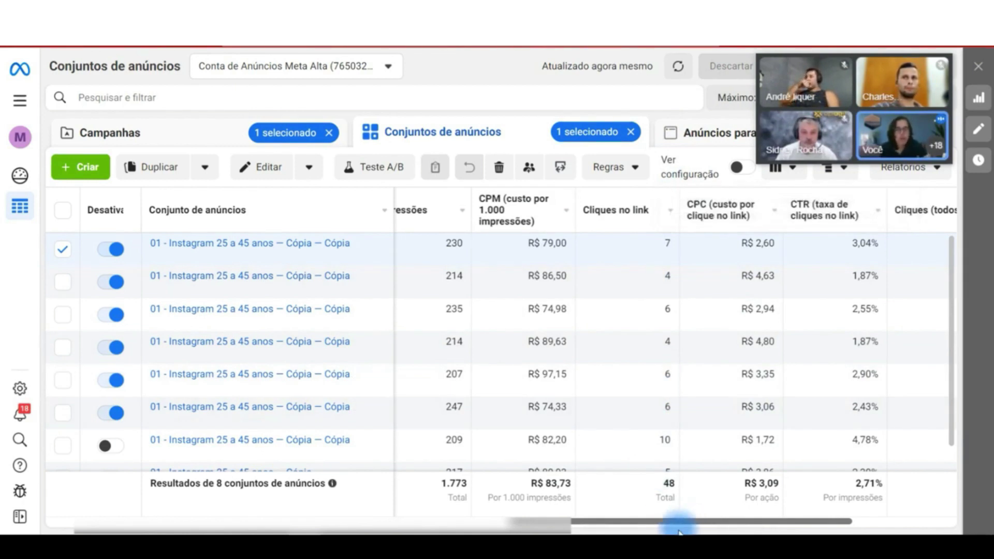
scroll(468, 257, "left", 10)
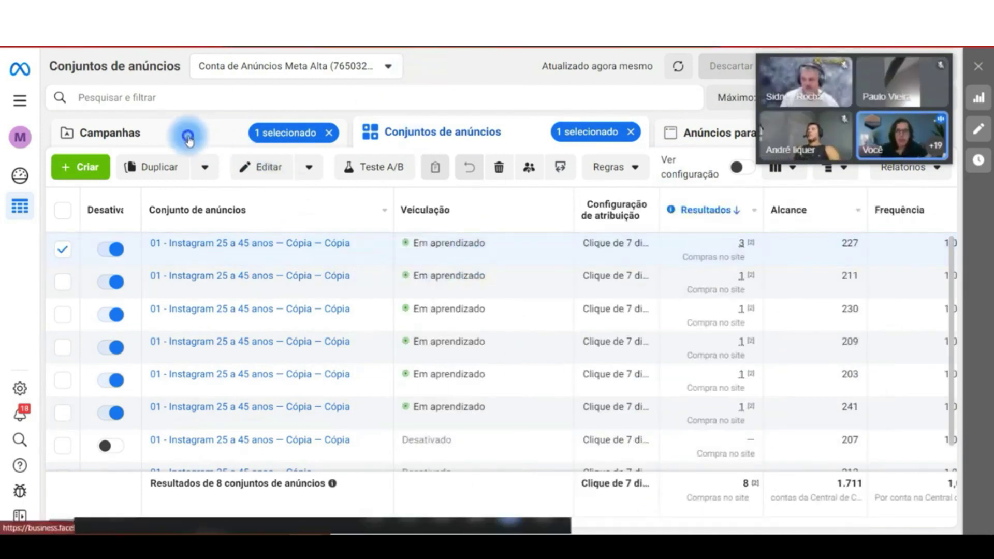
Return to the campaign list, leave only the RPA VERTICAL campaign selected and open its name for editing.
left_click(188, 133)
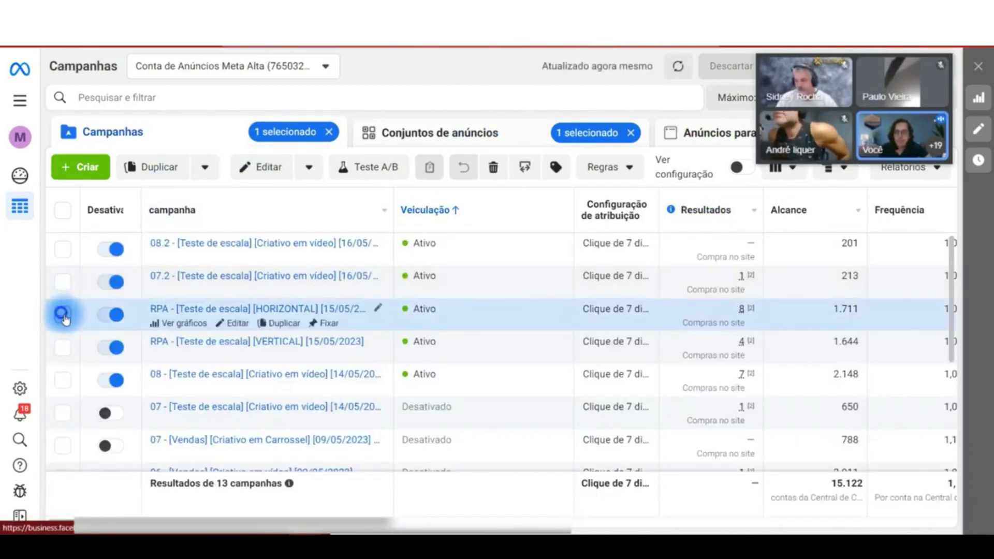
left_click(62, 313)
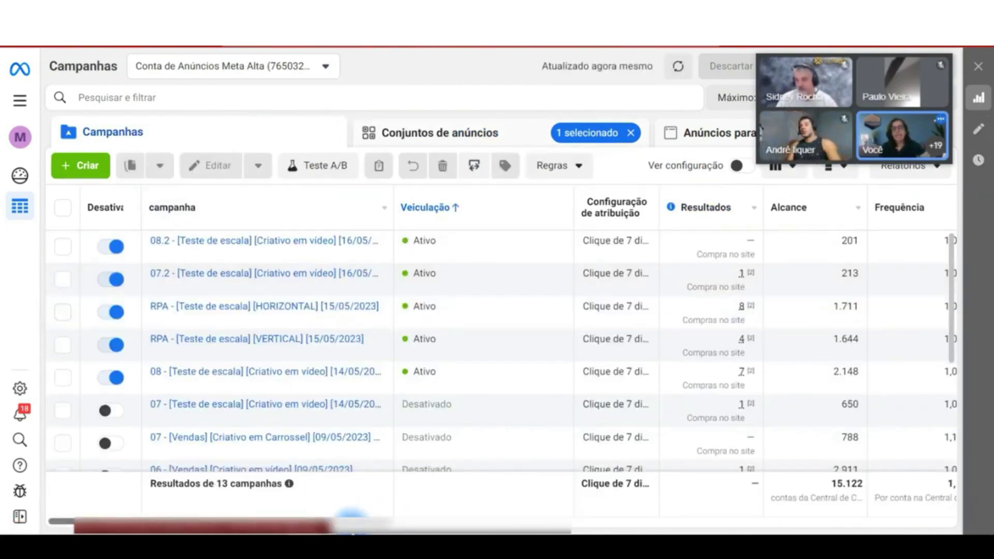
mouse_move(328, 321)
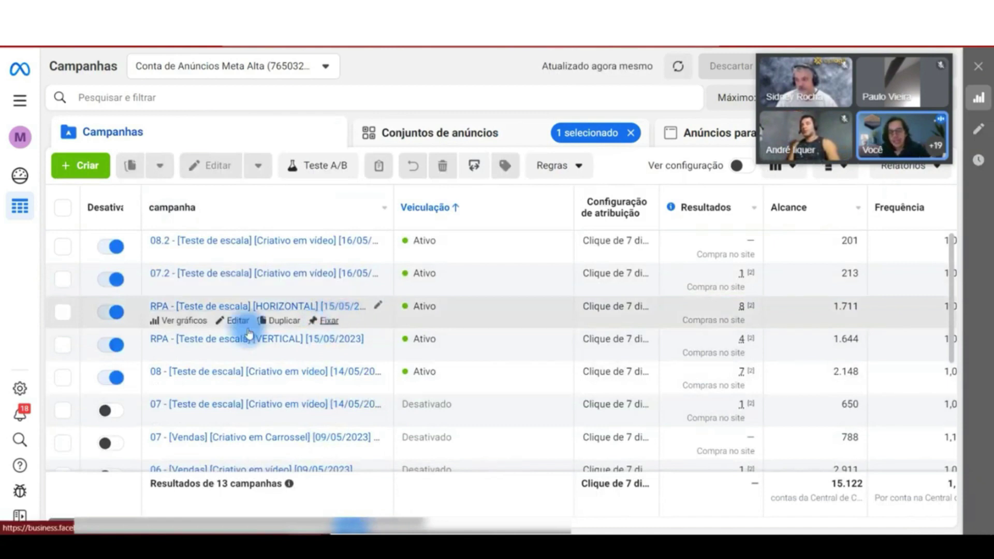
left_click(62, 344)
left_click(63, 313)
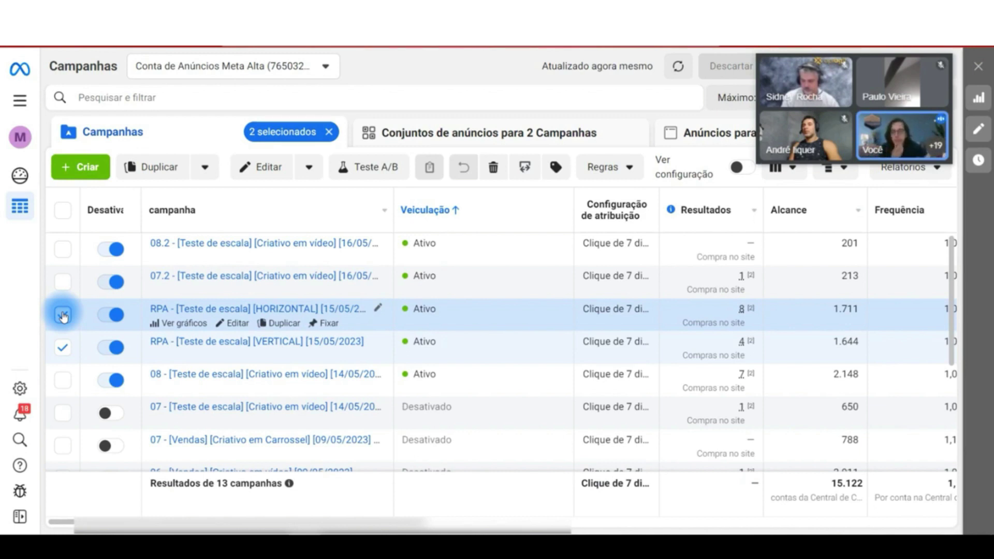
left_click(377, 340)
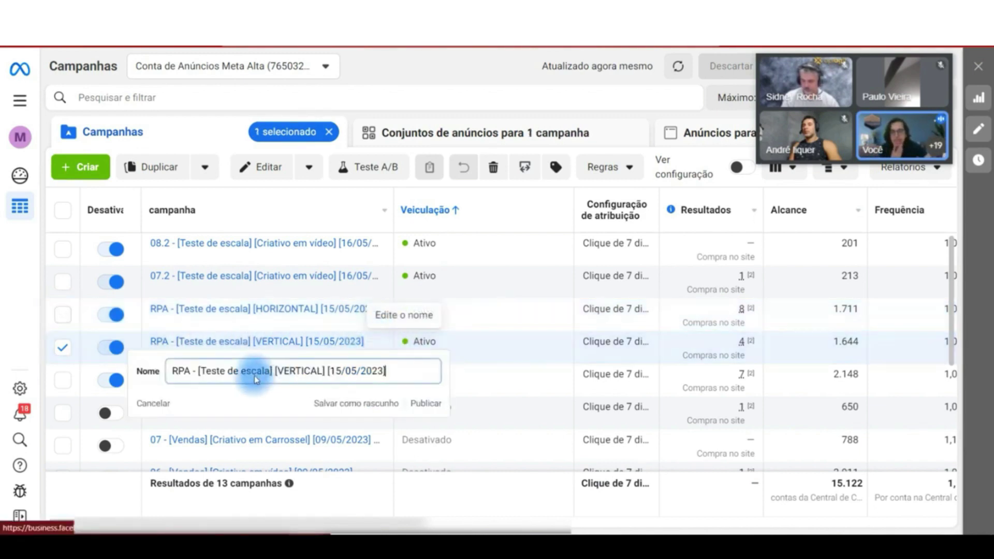